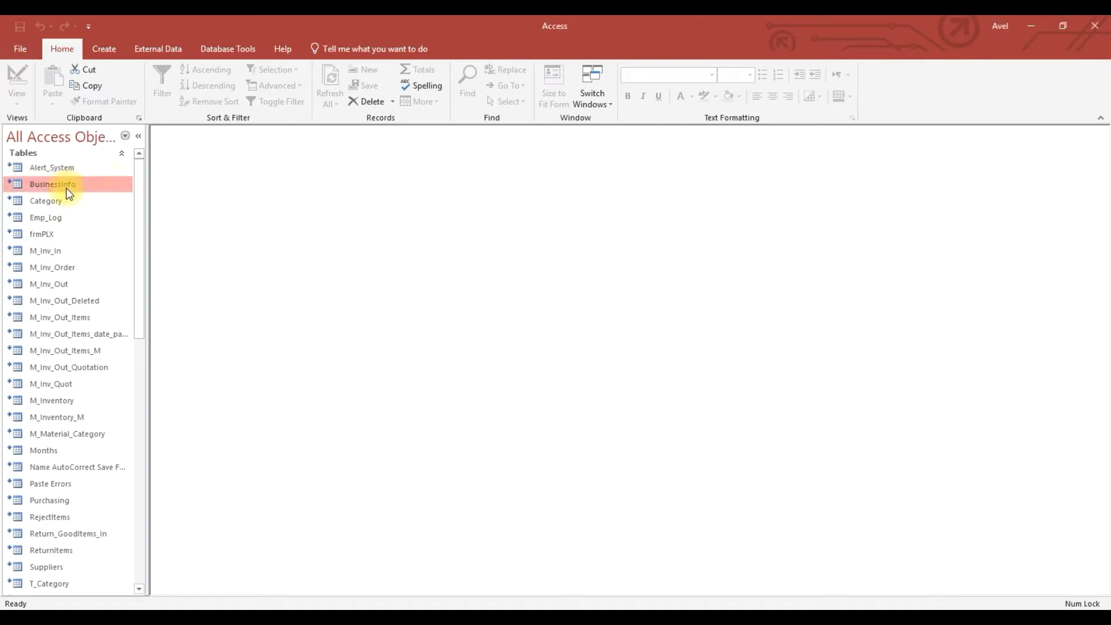
pyautogui.rightClick(84, 189)
pyautogui.moveTo(119, 252)
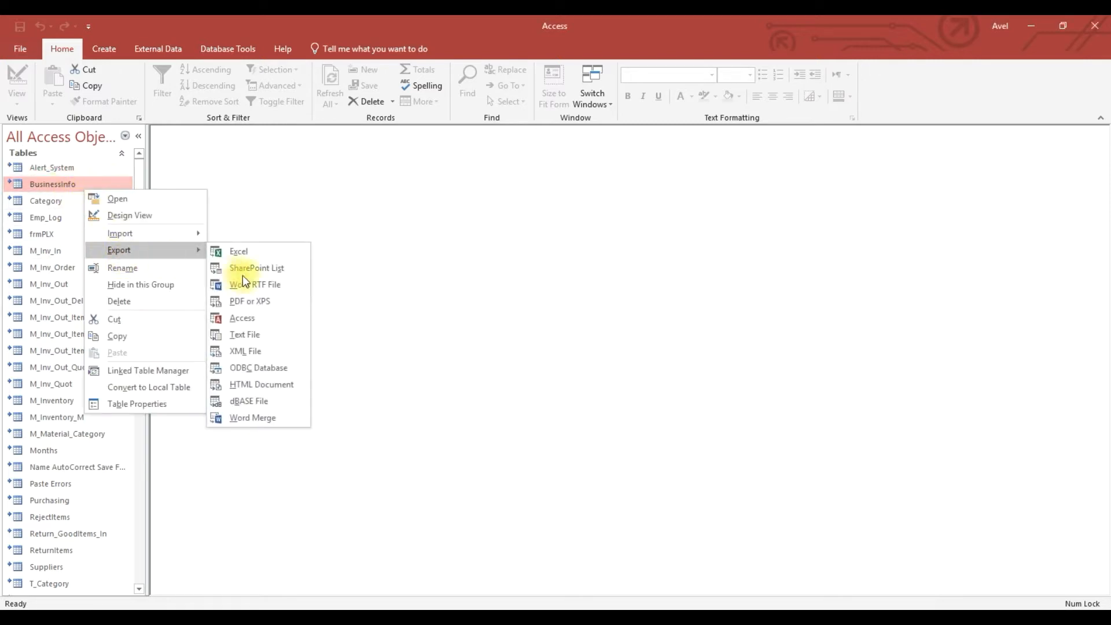
pyautogui.click(427, 332)
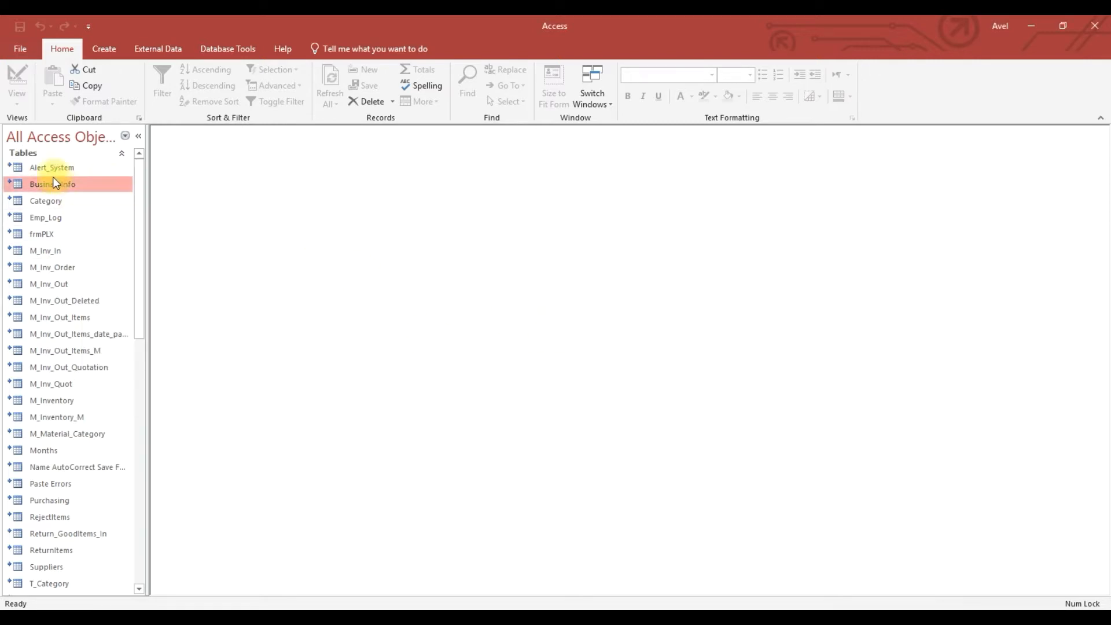
# Delete all tables from the database, from Alert_System through Years.
pyautogui.click(44, 168)
pyautogui.moveTo(142, 176); pyautogui.dragTo(145, 446)
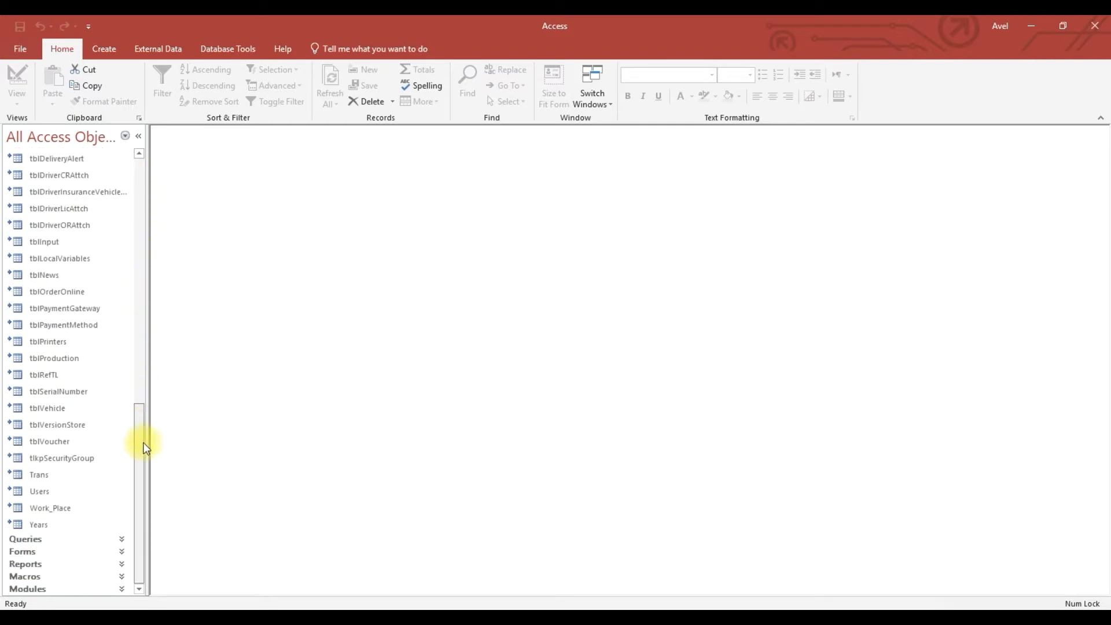
pyautogui.keyDown('shift'); pyautogui.click(42, 525); pyautogui.keyUp('shift')
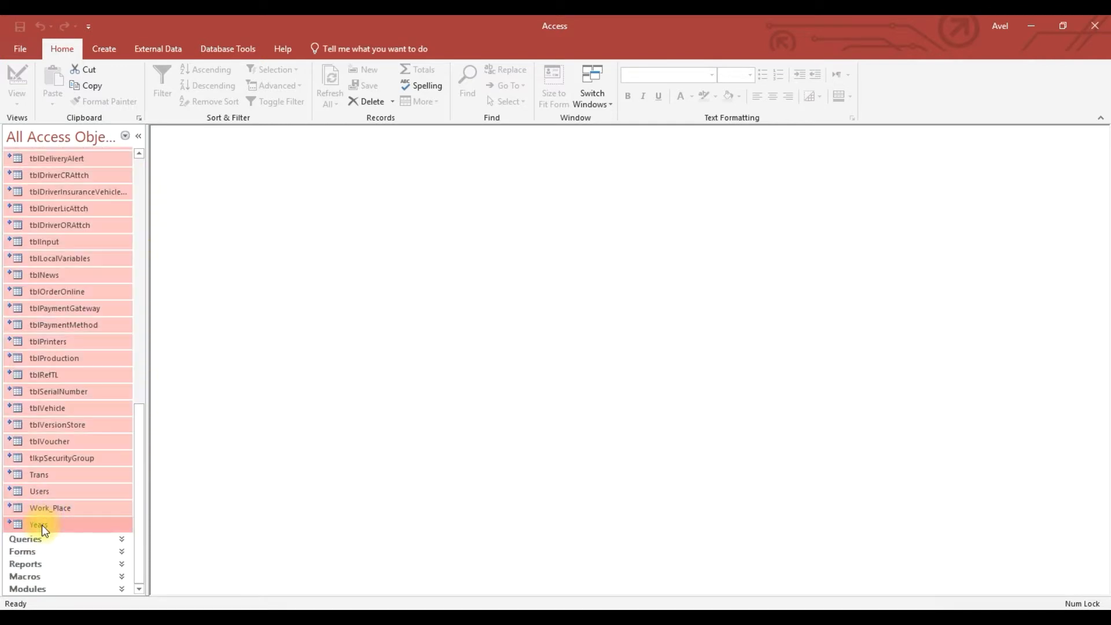
pyautogui.rightClick(66, 308)
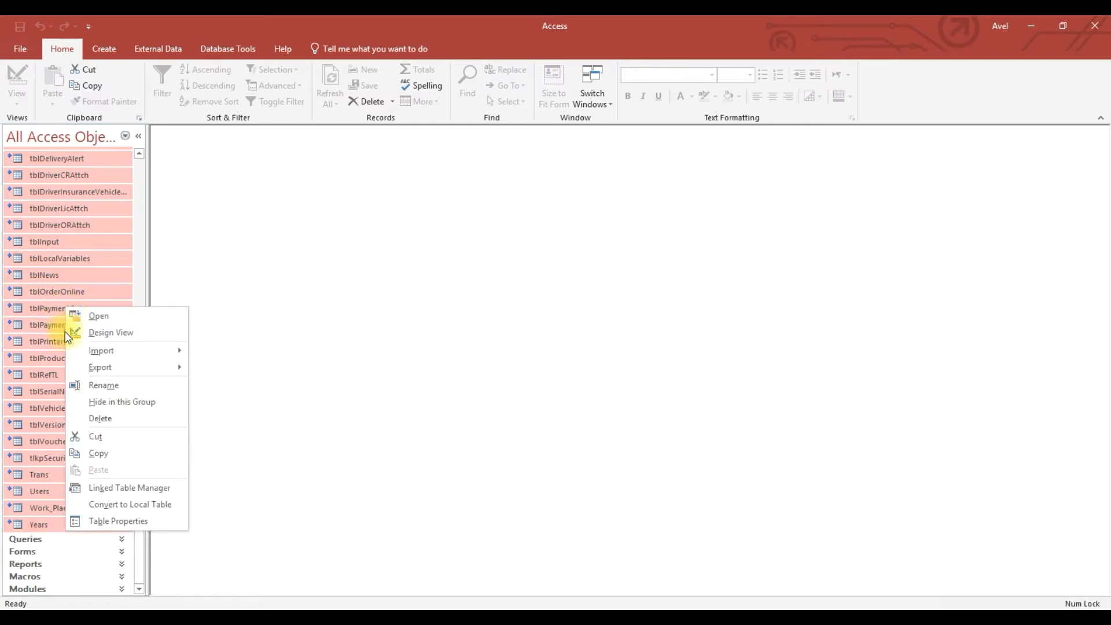
pyautogui.click(104, 422)
pyautogui.click(532, 363)
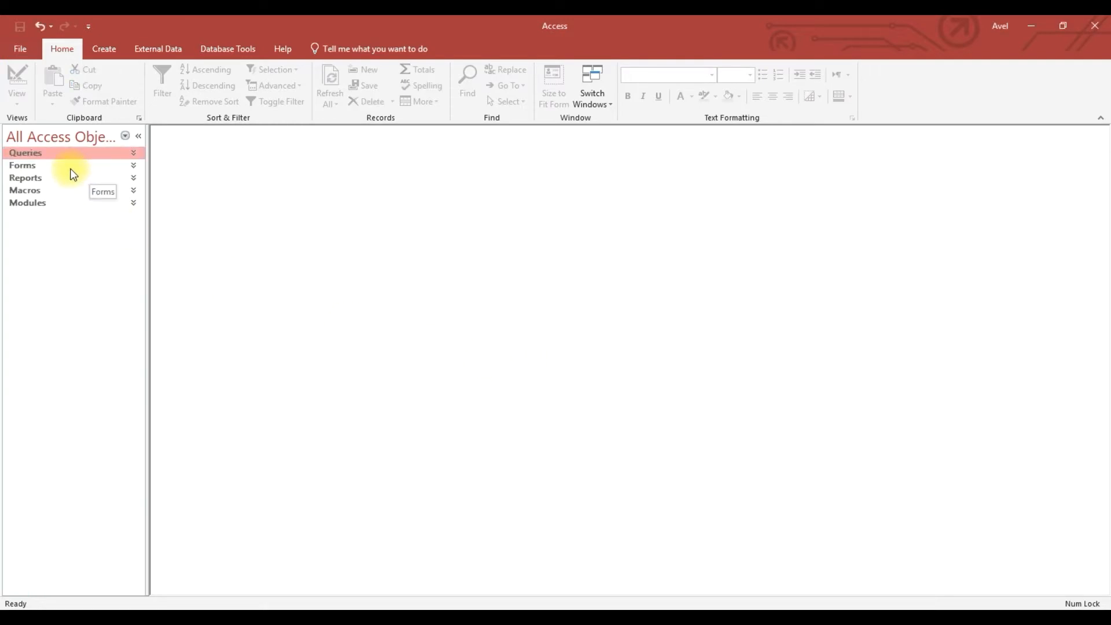
# Start bringing in external data from SQL Server, choosing to link to the data source by creating linked tables.
pyautogui.click(143, 50)
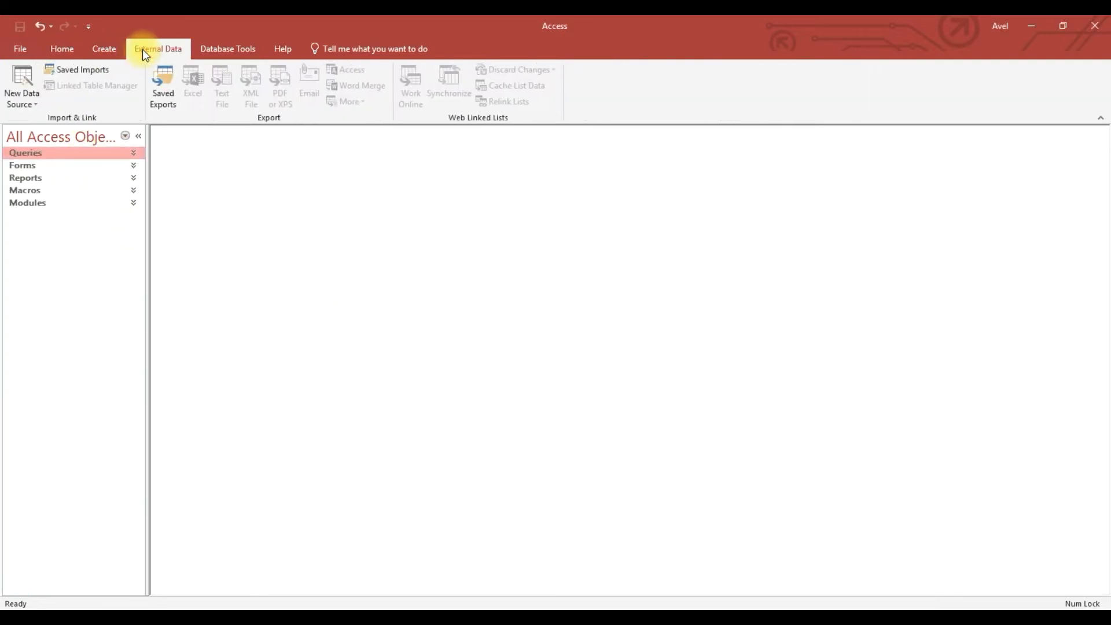
pyautogui.click(29, 92)
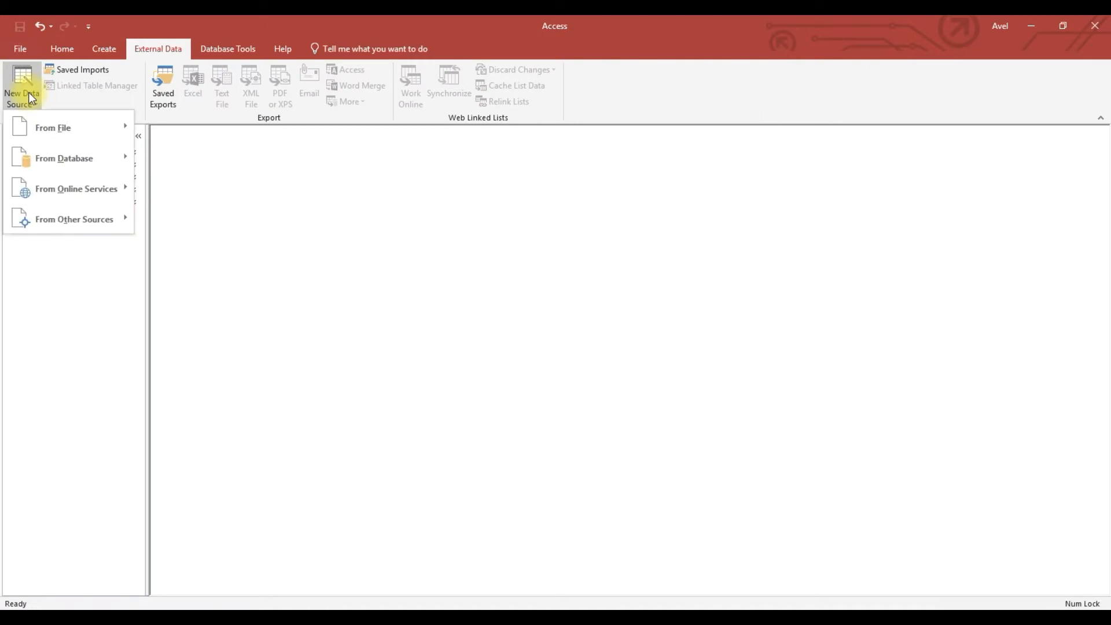
pyautogui.click(194, 264)
pyautogui.click(34, 96)
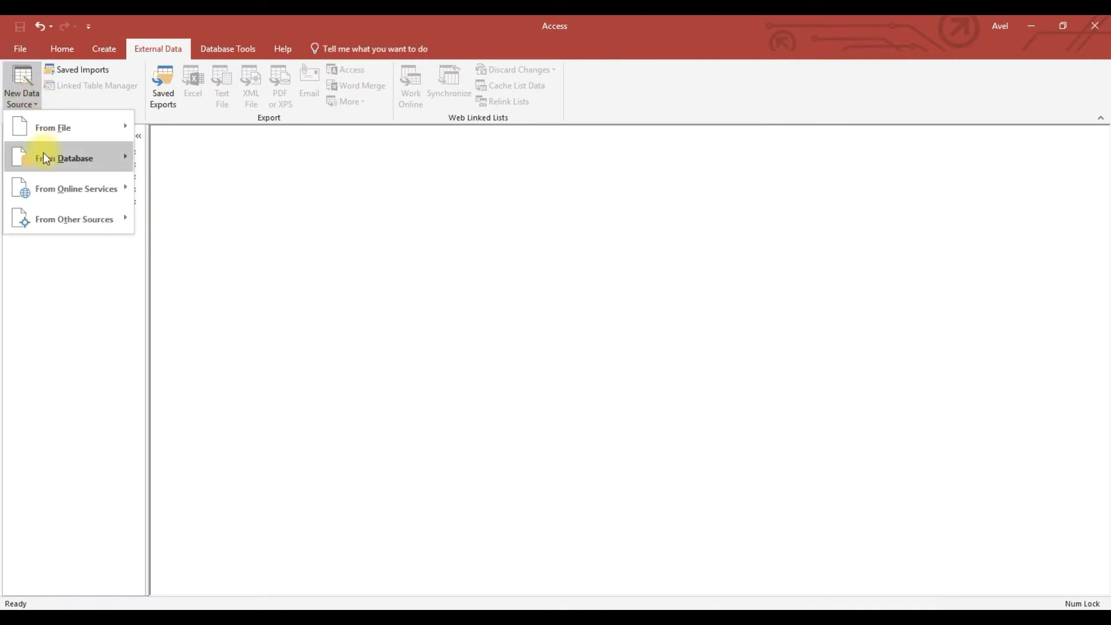
pyautogui.moveTo(44, 158)
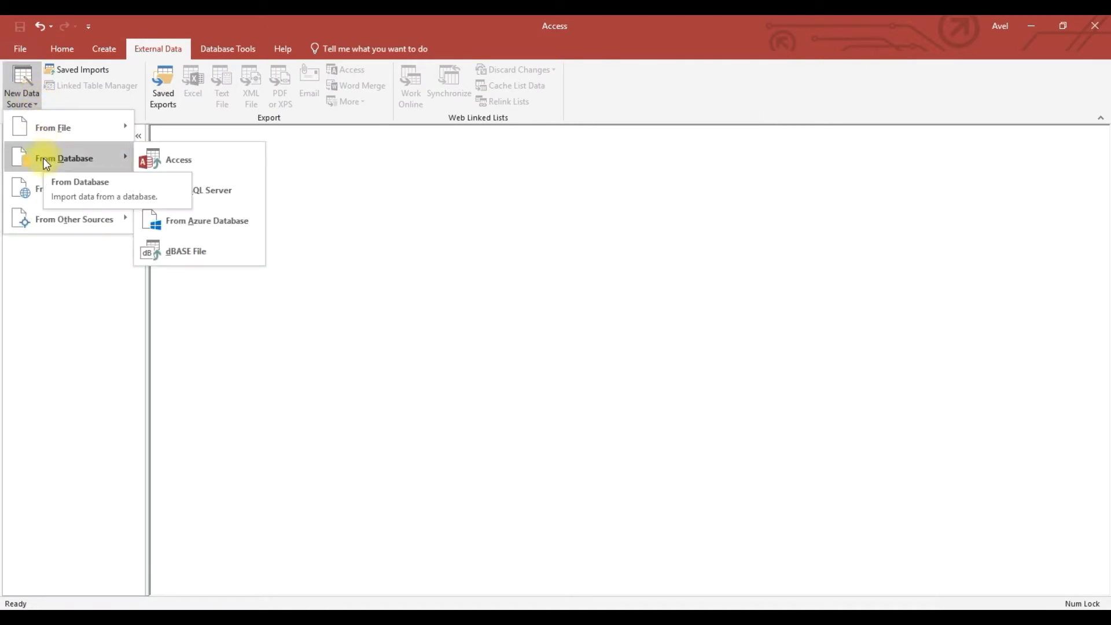
pyautogui.moveTo(77, 130)
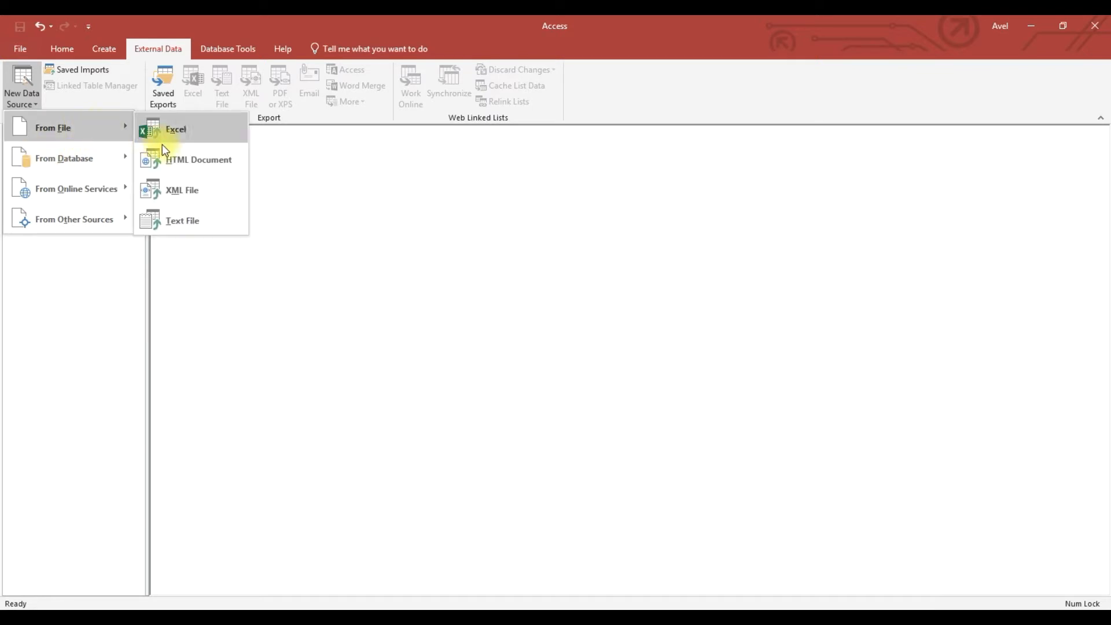
pyautogui.moveTo(55, 192)
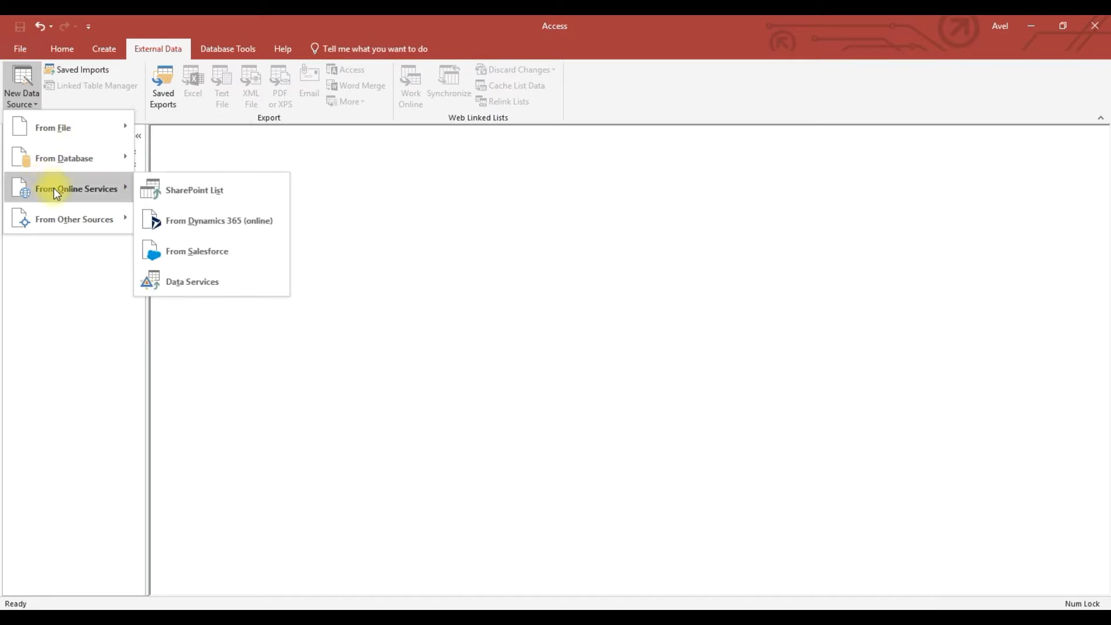
pyautogui.moveTo(105, 227)
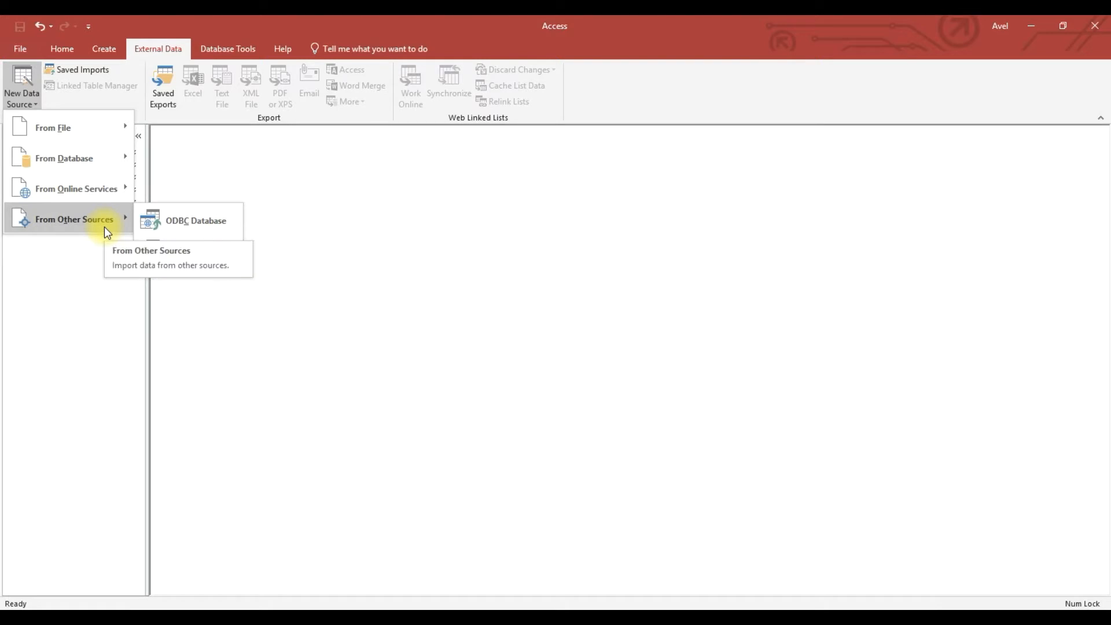
pyautogui.moveTo(93, 157)
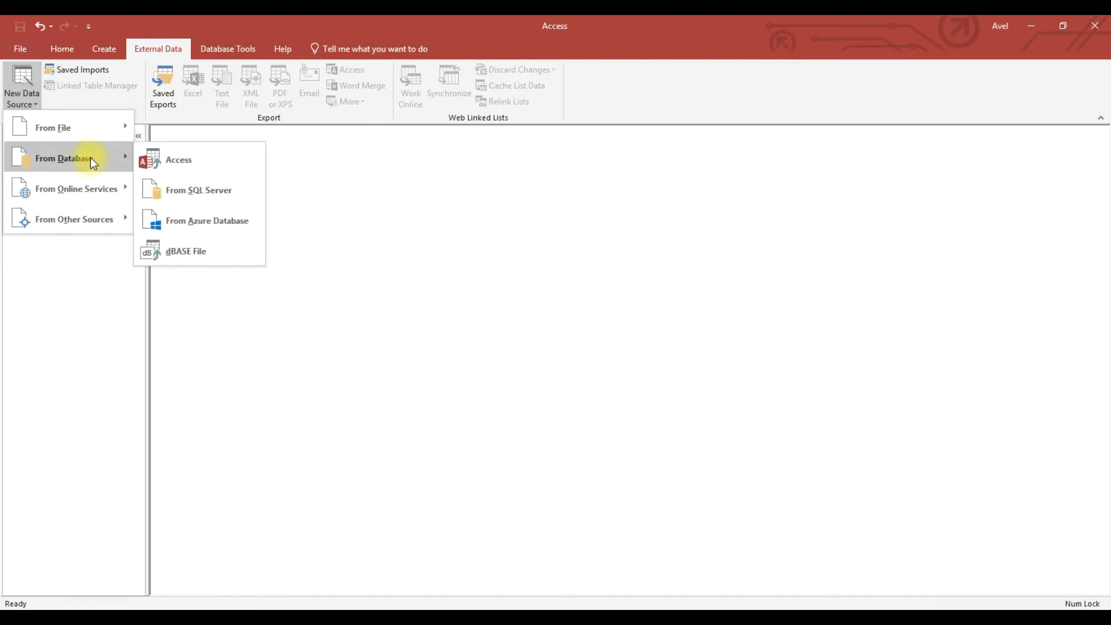
pyautogui.click(173, 191)
pyautogui.click(441, 290)
pyautogui.click(689, 487)
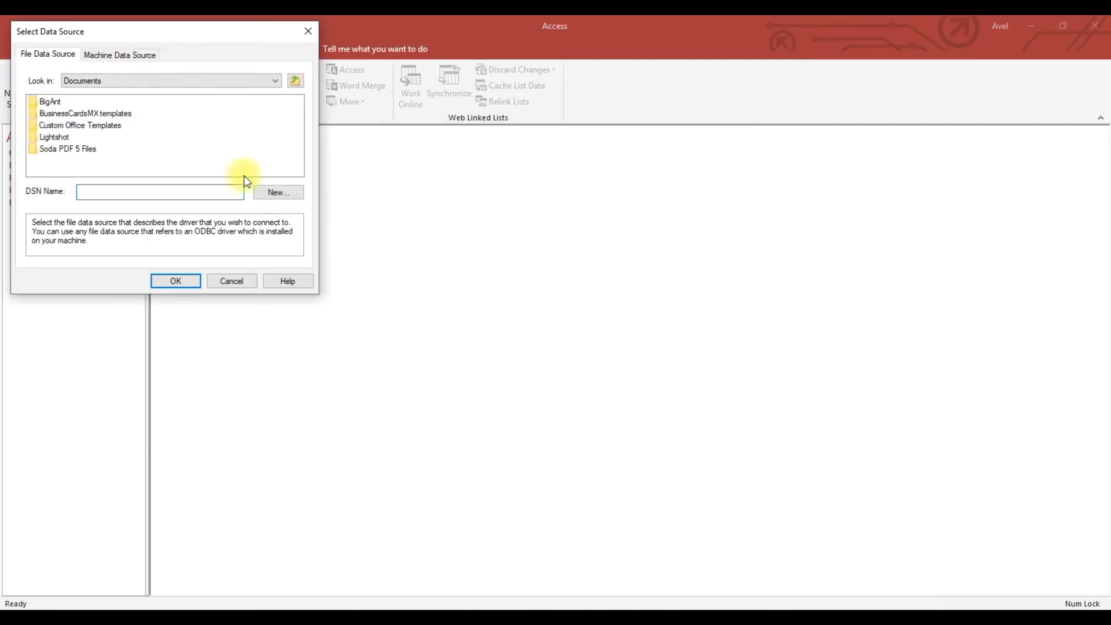
# Connect through the machine data source described as "test" and start linking all of its tables.
pyautogui.click(110, 56)
pyautogui.click(43, 129)
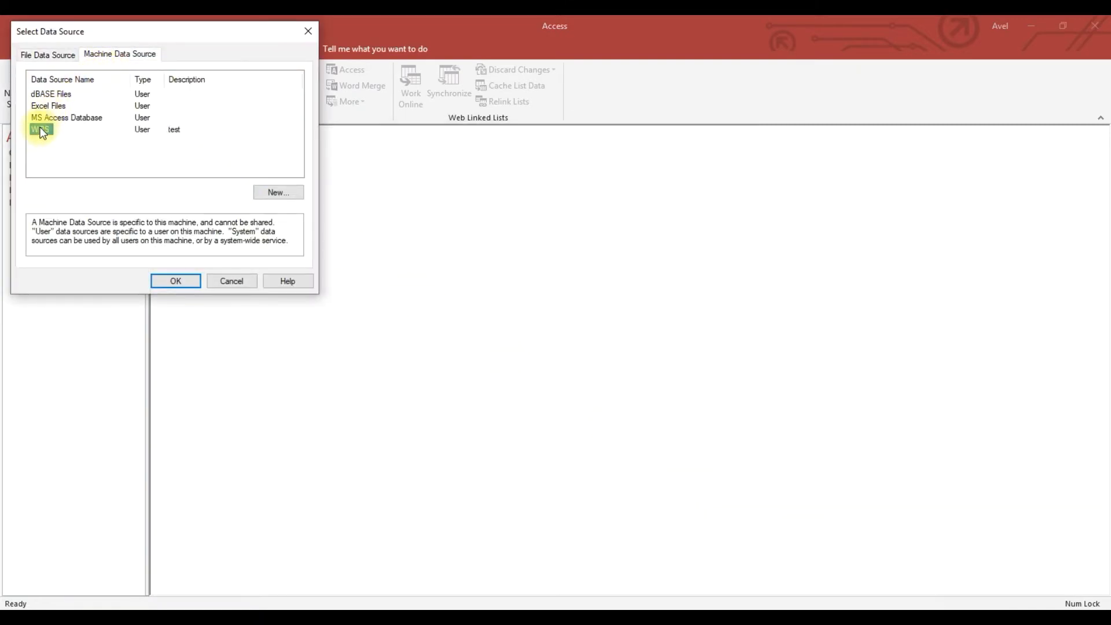
pyautogui.click(190, 283)
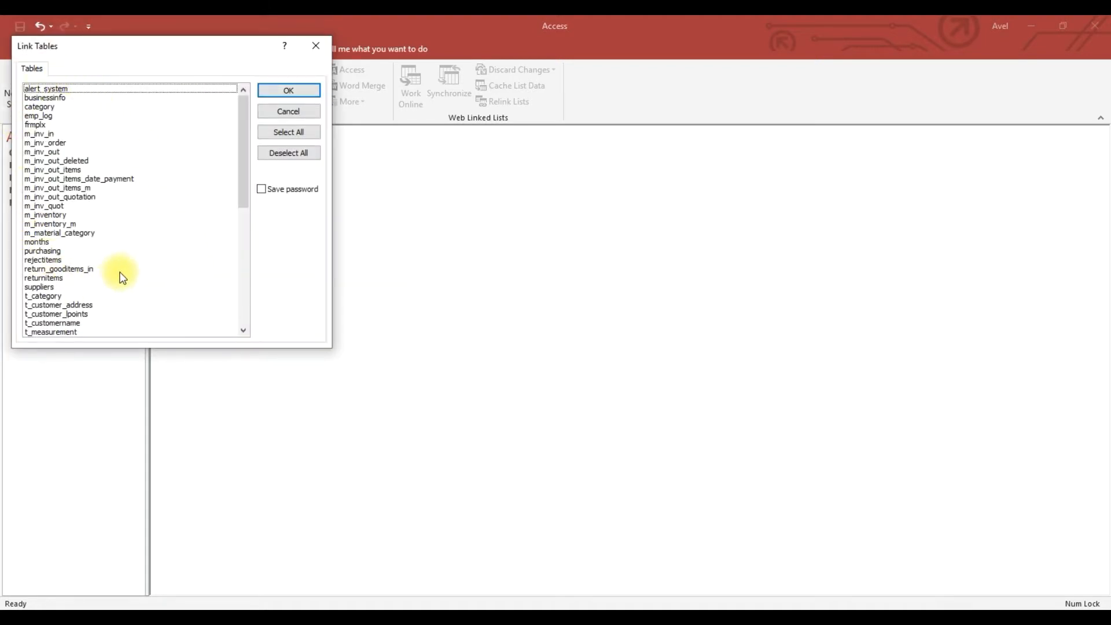
pyautogui.click(300, 133)
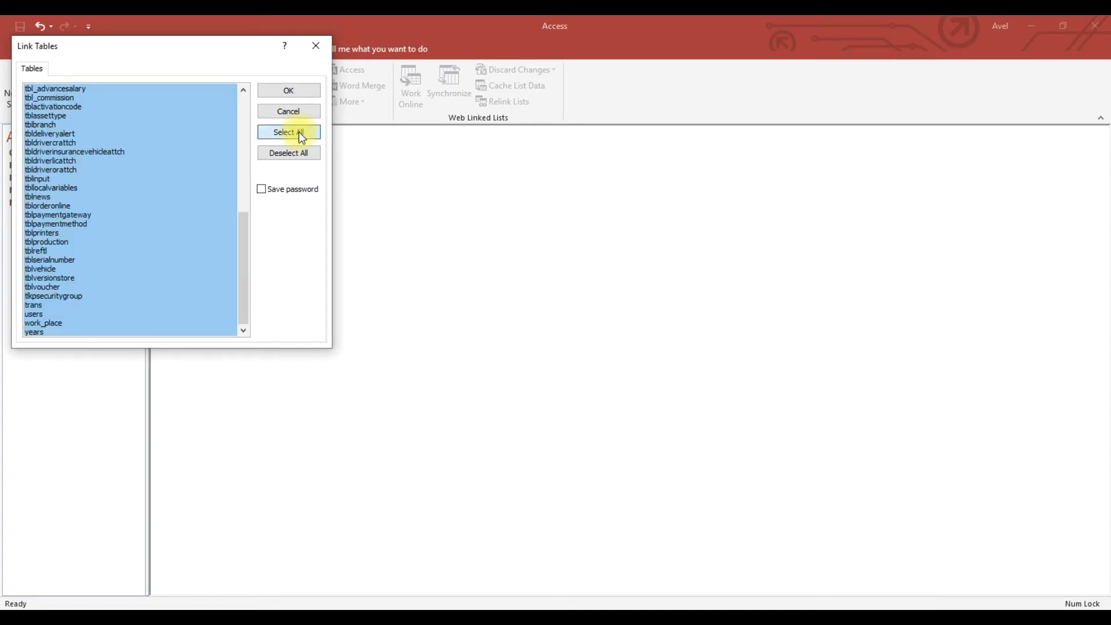
pyautogui.click(282, 93)
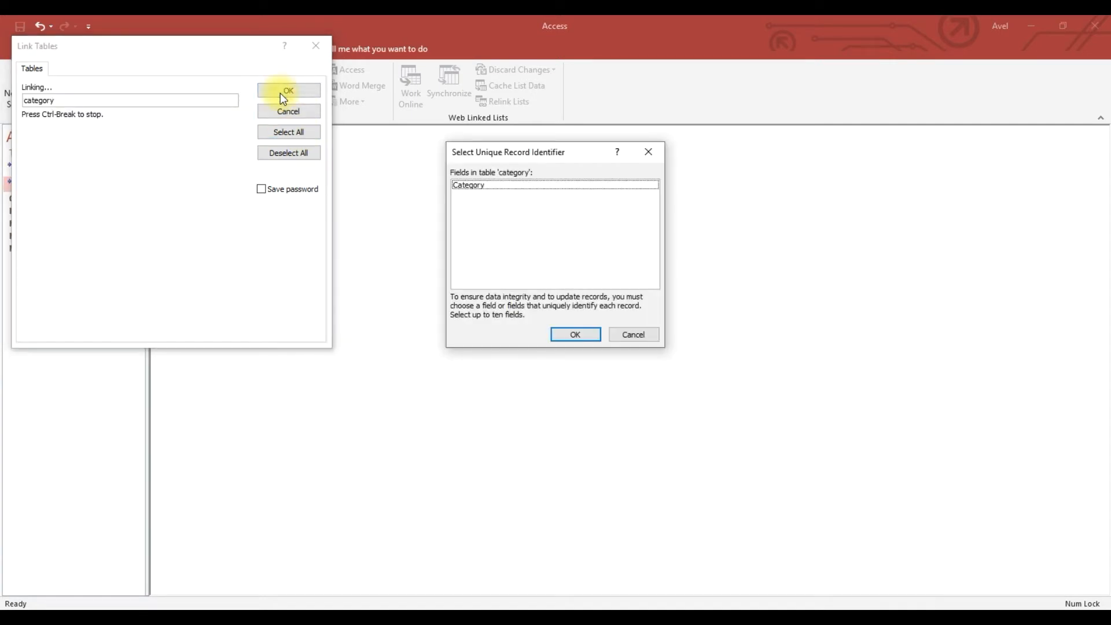
# Set the unique record identifiers: Category for the category table, and ID for emp_log and frmplx.
pyautogui.click(479, 187)
pyautogui.click(572, 331)
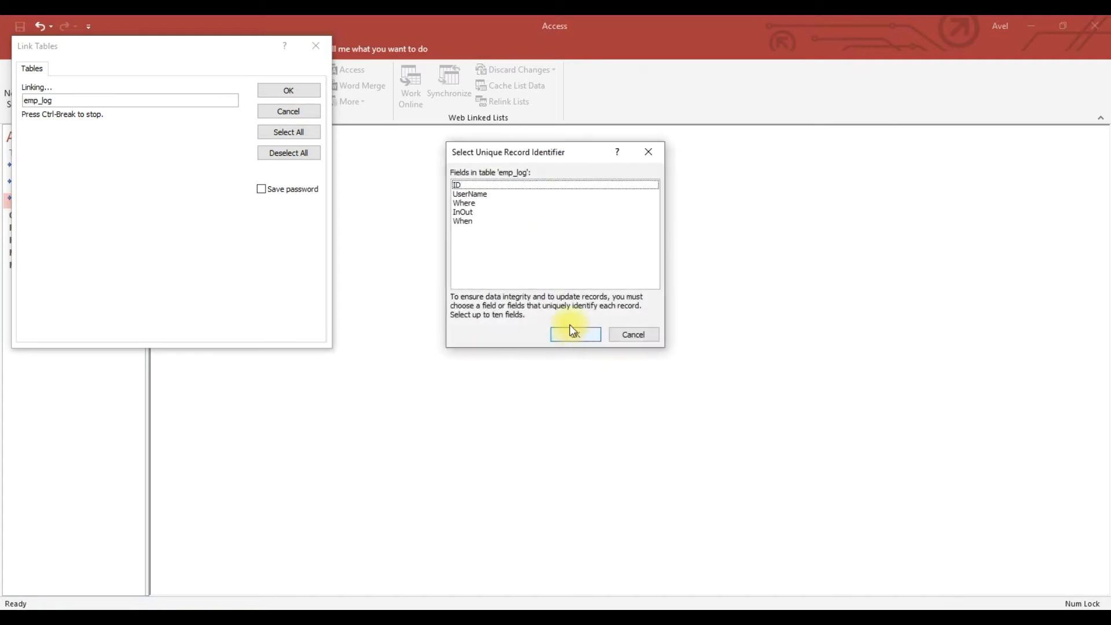
pyautogui.click(493, 186)
pyautogui.click(573, 335)
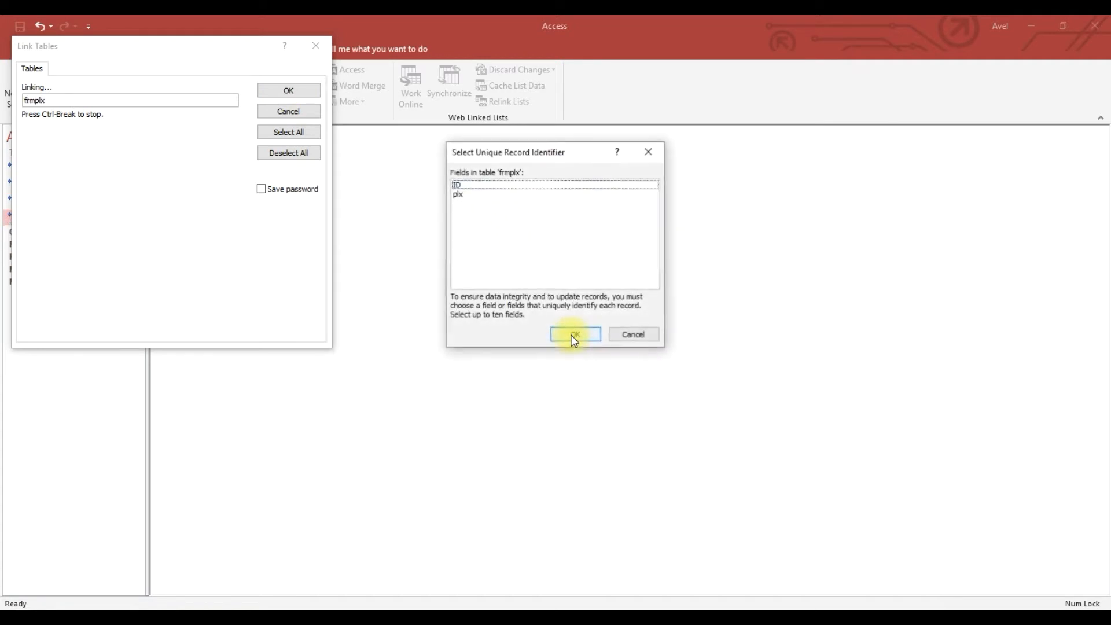
pyautogui.click(507, 185)
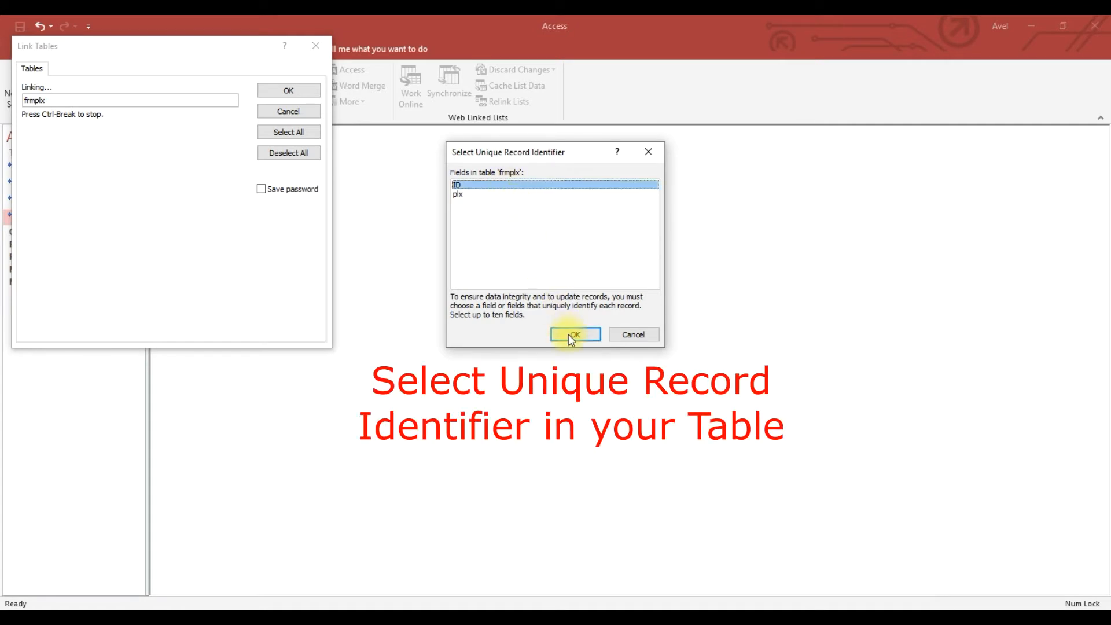
pyautogui.click(572, 334)
# Set the unique record identifiers: the first field for m_inv_in, PurchaseID for m_inv_order, and Inv_Out_ID for m_inv_out.
pyautogui.click(484, 184)
pyautogui.click(567, 335)
pyautogui.click(489, 185)
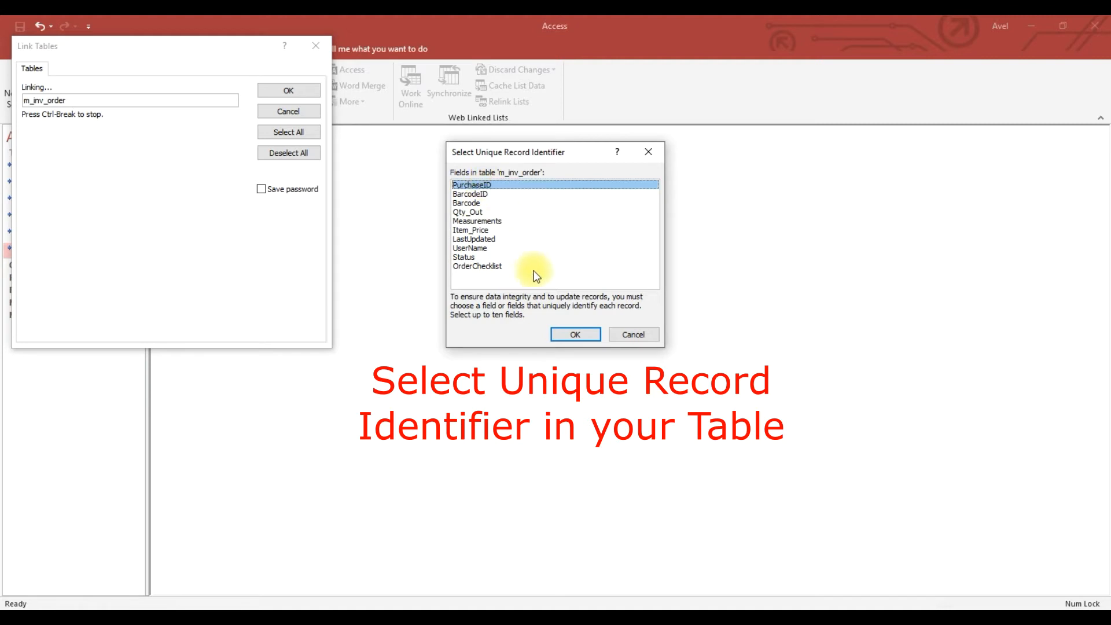
pyautogui.click(568, 335)
pyautogui.click(491, 184)
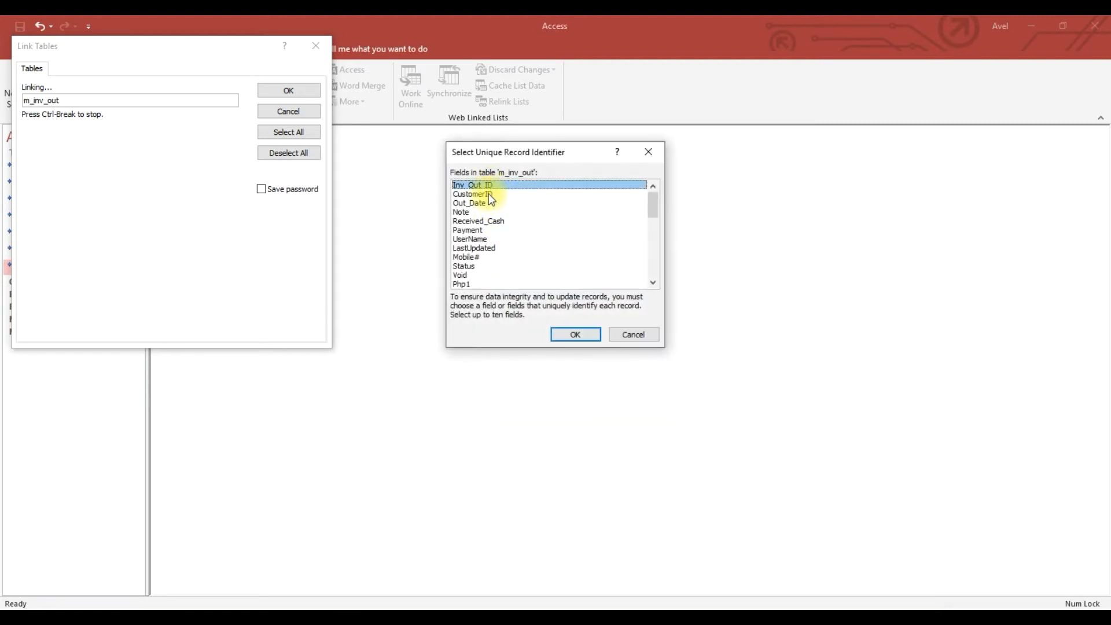
pyautogui.click(575, 332)
# Set Inv_Out_ID as the unique identifier for m_inv_out_deleted and m_inv_out_items, and the first field for m_inv_out_items_date_payment.
pyautogui.click(504, 186)
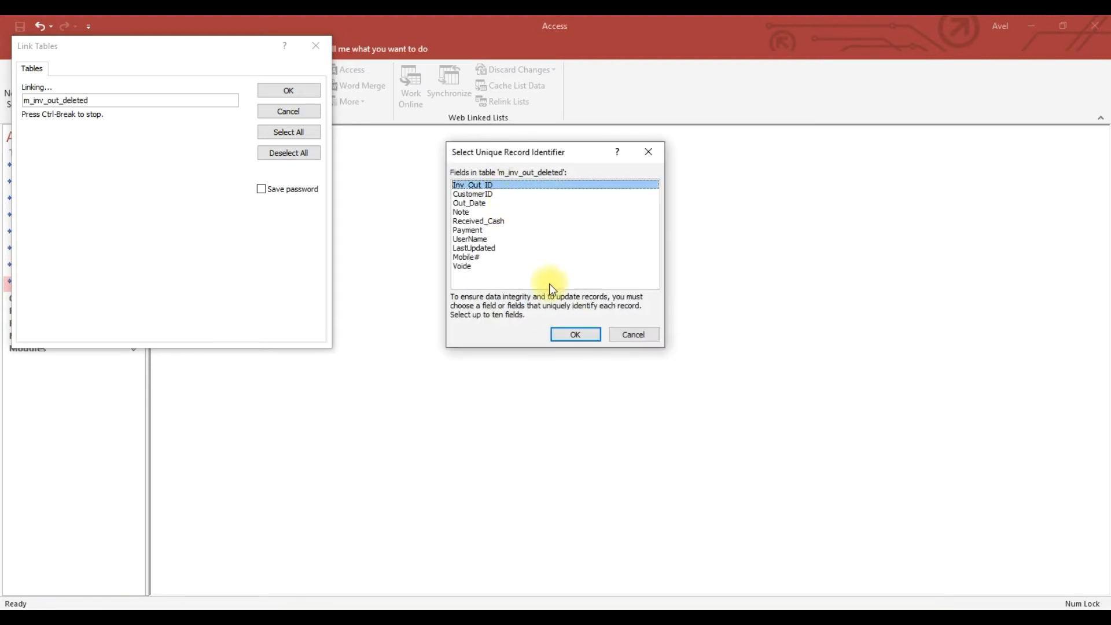
pyautogui.click(576, 336)
pyautogui.click(502, 185)
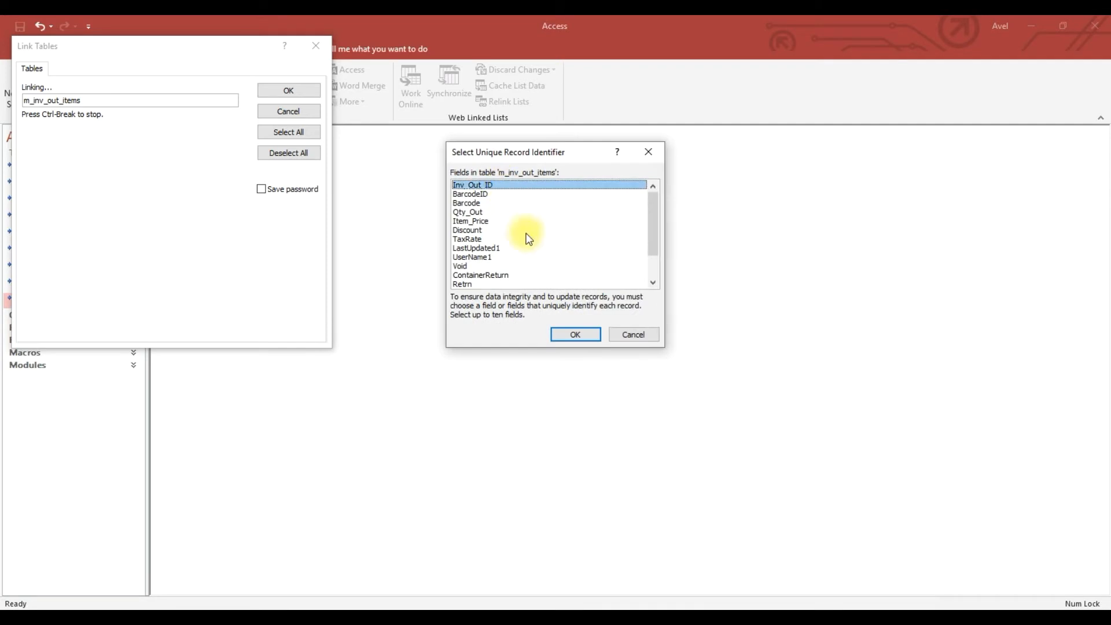
pyautogui.click(576, 336)
pyautogui.click(499, 185)
pyautogui.click(575, 336)
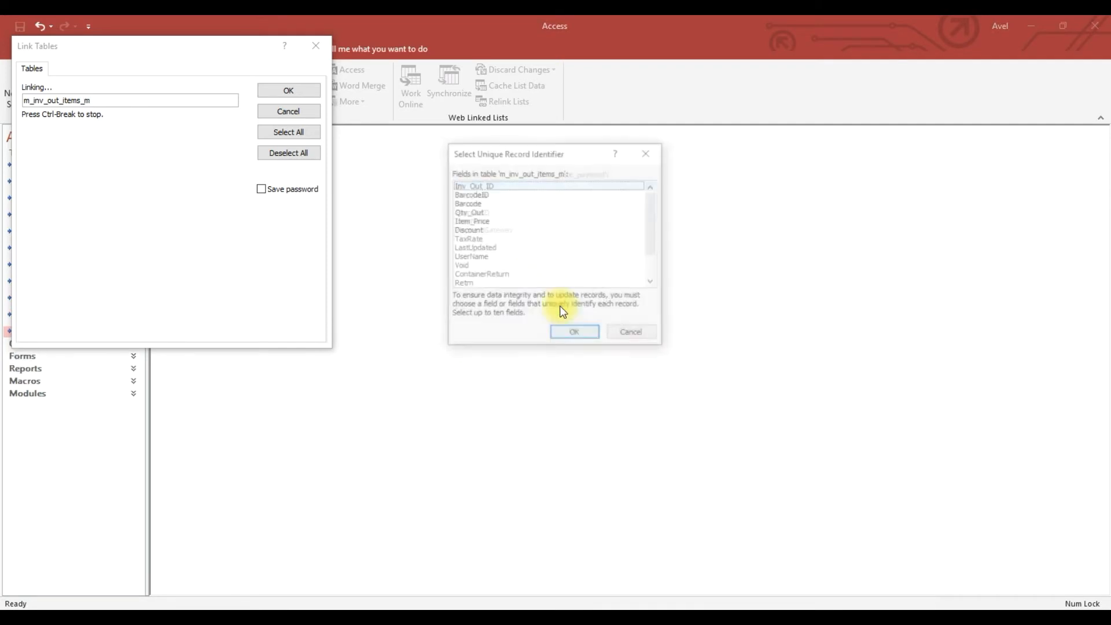
# Set Inv_Out_ID as the unique identifier for m_inv_out_items_m and m_inv_quot, and the first field for m_inv_out_quotation.
pyautogui.click(506, 185)
pyautogui.click(574, 335)
pyautogui.click(510, 185)
pyautogui.click(562, 334)
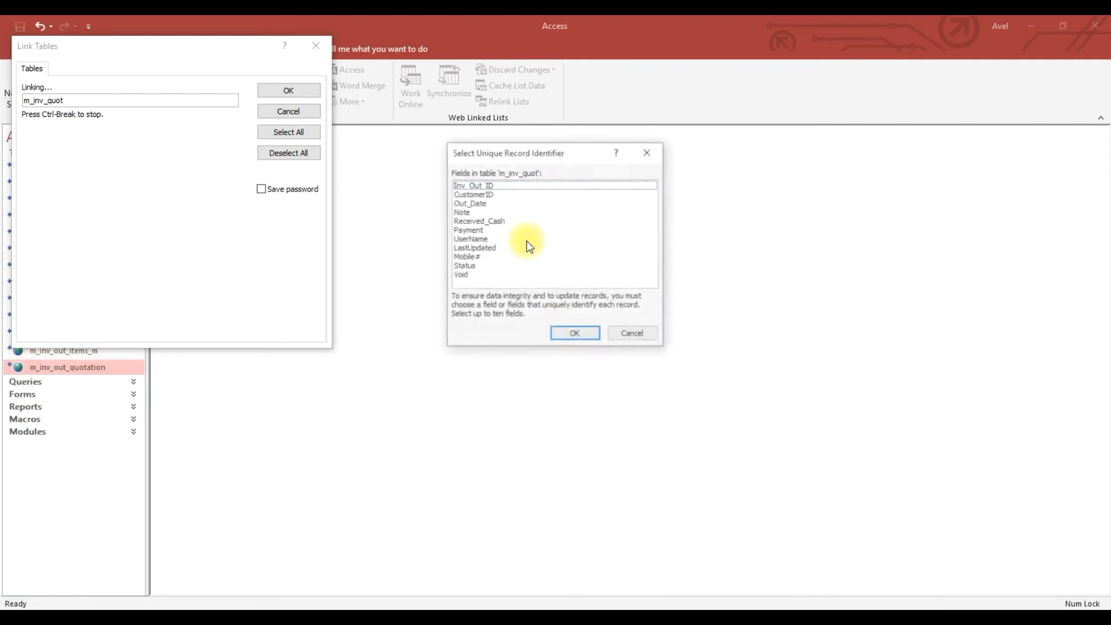
pyautogui.click(507, 187)
pyautogui.click(582, 335)
# Set the unique record identifiers: BarcodeID for m_inventory, the first field for m_inventory_m, and ID for m_material_category.
pyautogui.click(499, 185)
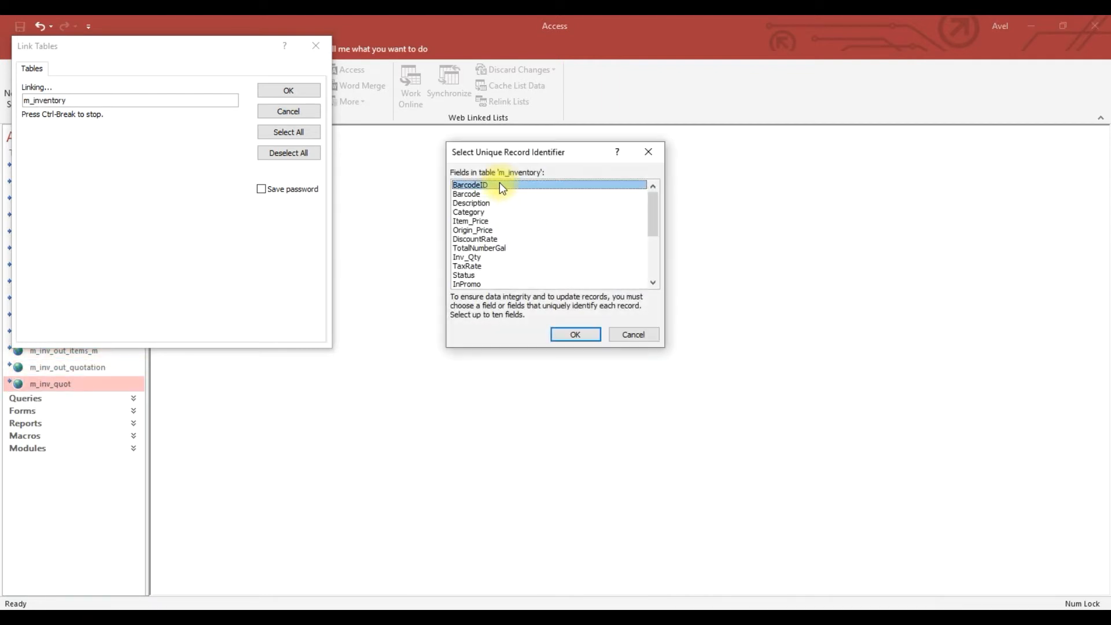
pyautogui.click(573, 332)
pyautogui.click(510, 185)
pyautogui.click(573, 334)
pyautogui.click(502, 187)
pyautogui.click(571, 336)
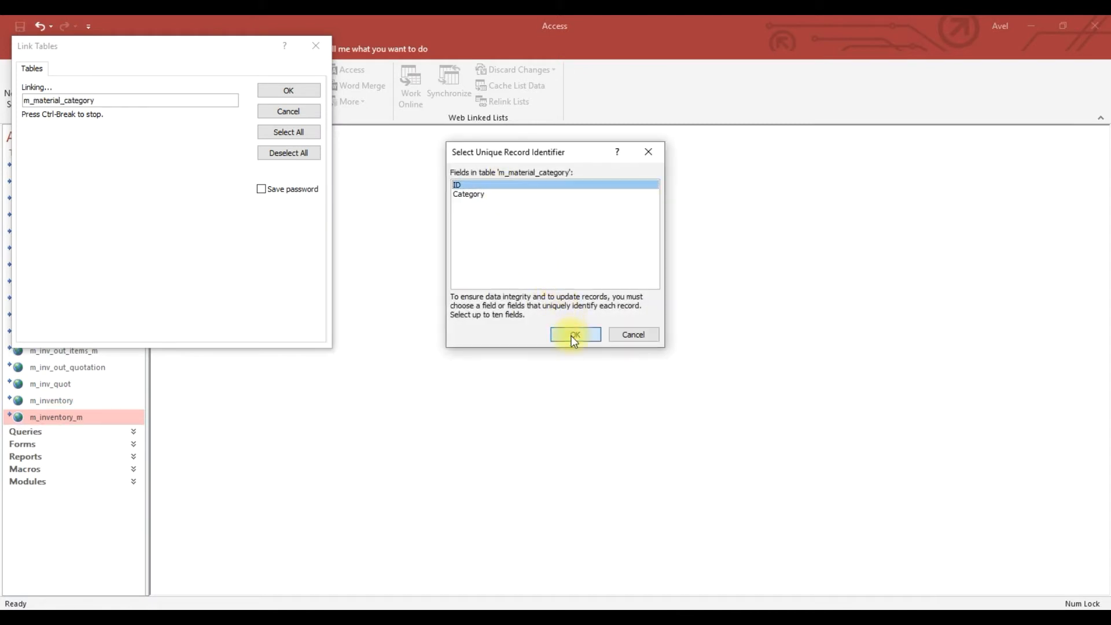
# Set the first field as the unique identifier for the months table and PurchaseID for purchasing.
pyautogui.click(485, 190)
pyautogui.click(565, 335)
pyautogui.click(500, 185)
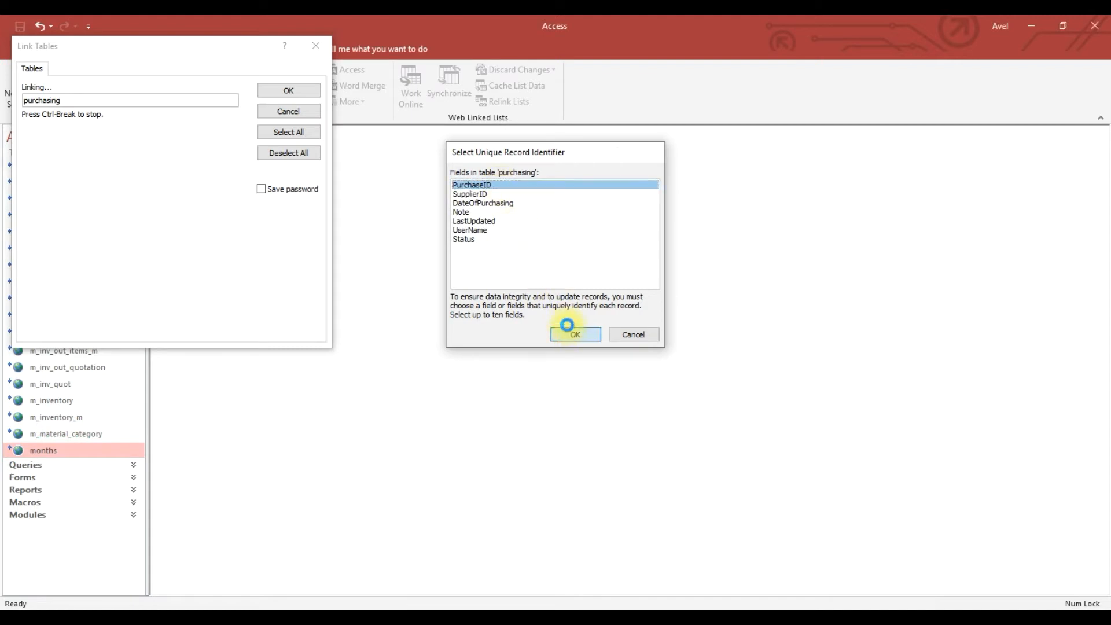
pyautogui.click(570, 334)
# Set the first listed field as the unique record identifier for rejectitems, return_gooditems_in, returnitems and suppliers.
pyautogui.click(518, 184)
pyautogui.click(573, 337)
pyautogui.click(520, 184)
pyautogui.click(576, 335)
pyautogui.click(514, 184)
pyautogui.click(567, 330)
pyautogui.click(519, 186)
pyautogui.click(573, 334)
# Set the unique record identifiers: Category for t_category, ID for t_customer_address, and CustomerID for t_customer_lpoints.
pyautogui.click(534, 185)
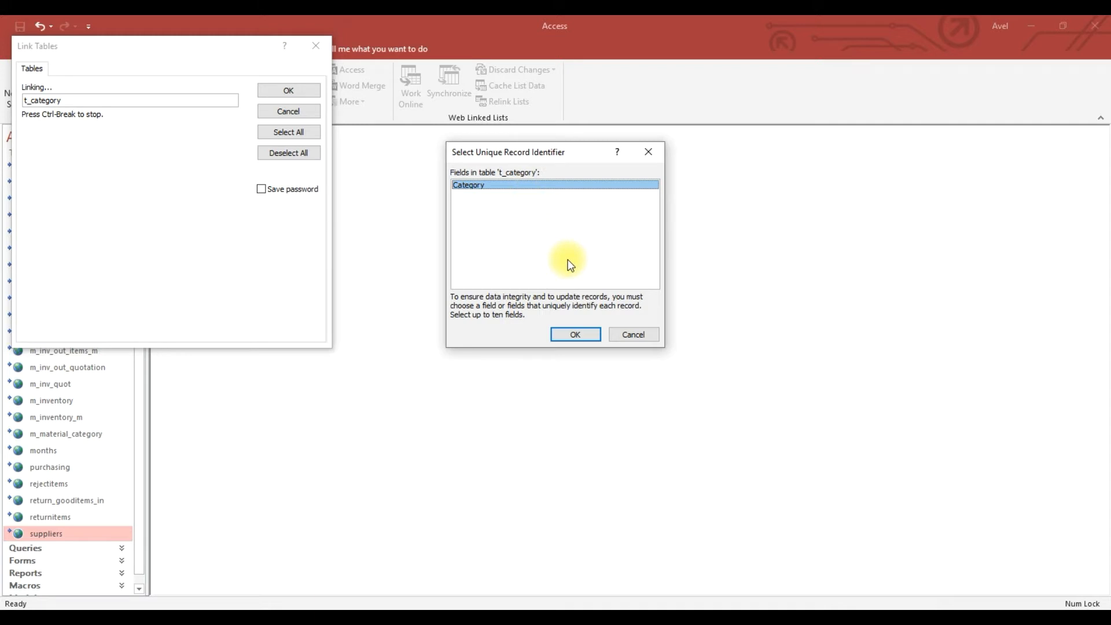
pyautogui.click(580, 335)
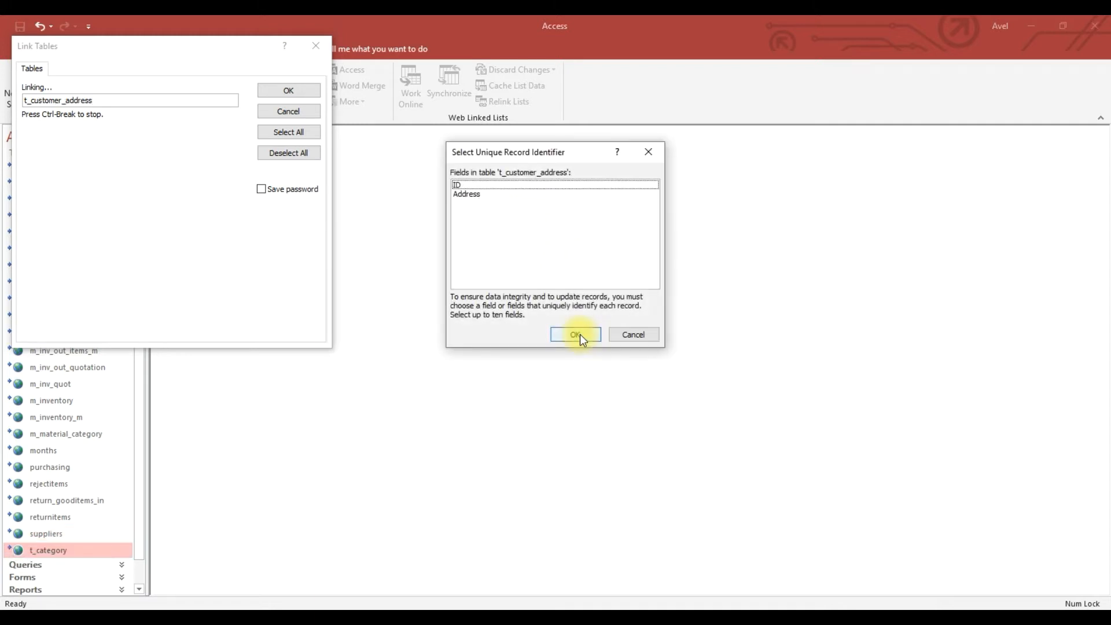
pyautogui.click(529, 185)
pyautogui.click(577, 334)
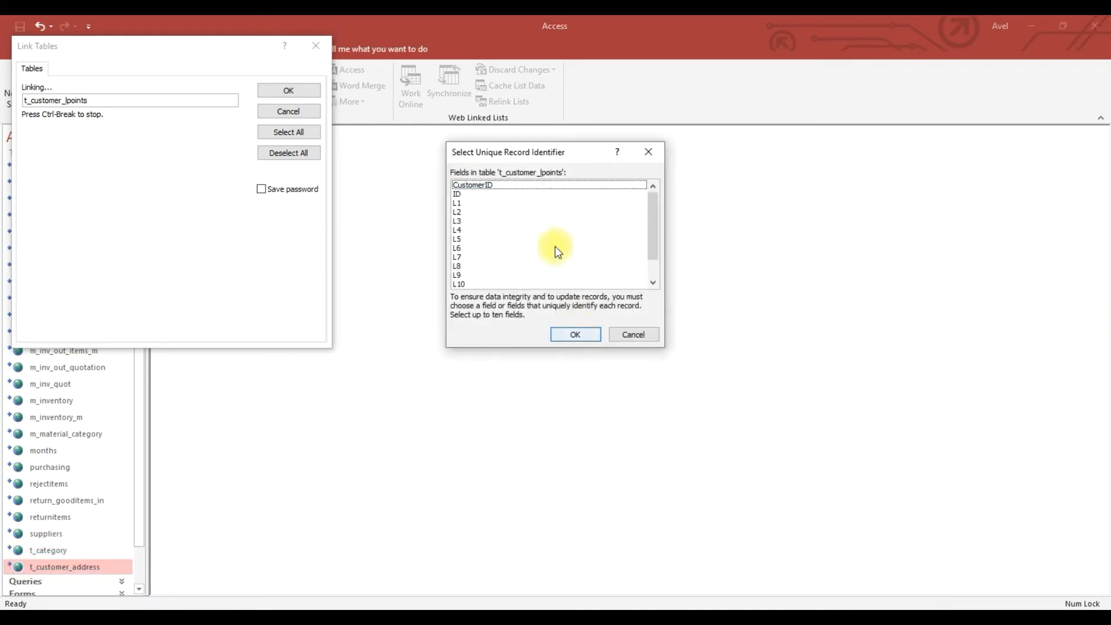
pyautogui.click(537, 185)
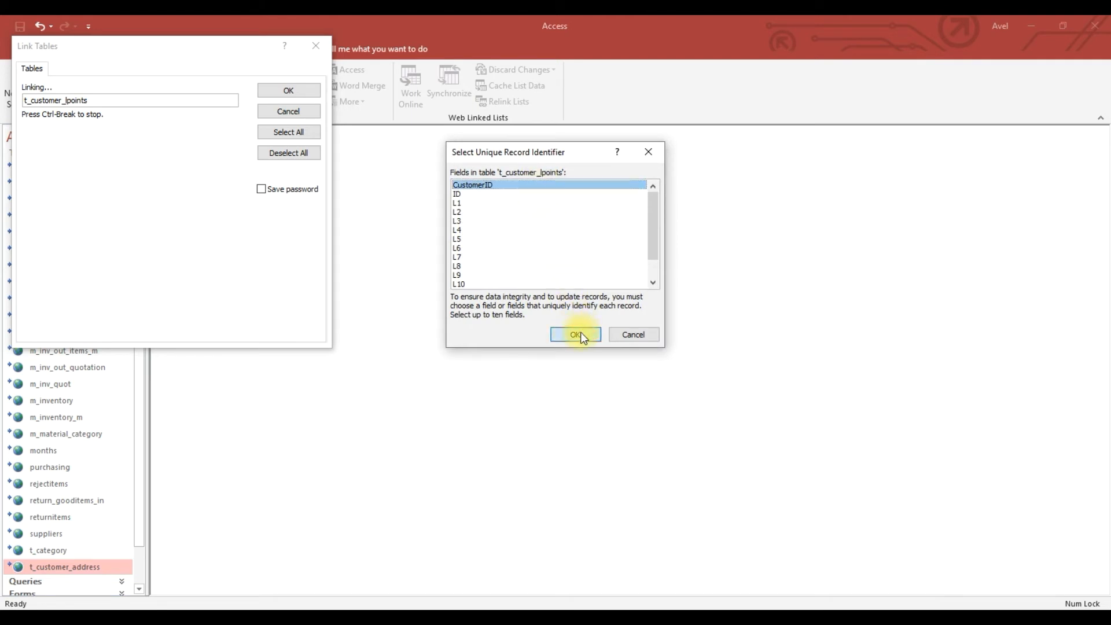
pyautogui.click(581, 335)
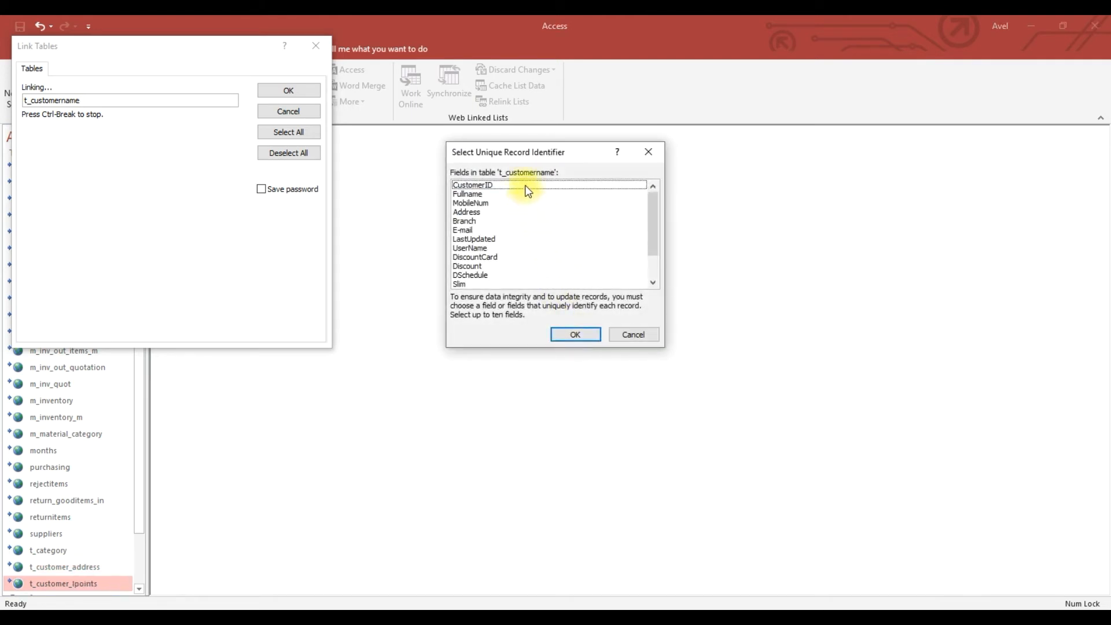
# Set CustomerID as the unique identifier for t_customername, the first field for t_measurement, and TransactionID for t_transaction_exp.
pyautogui.click(526, 186)
pyautogui.click(576, 336)
pyautogui.click(535, 185)
pyautogui.click(574, 336)
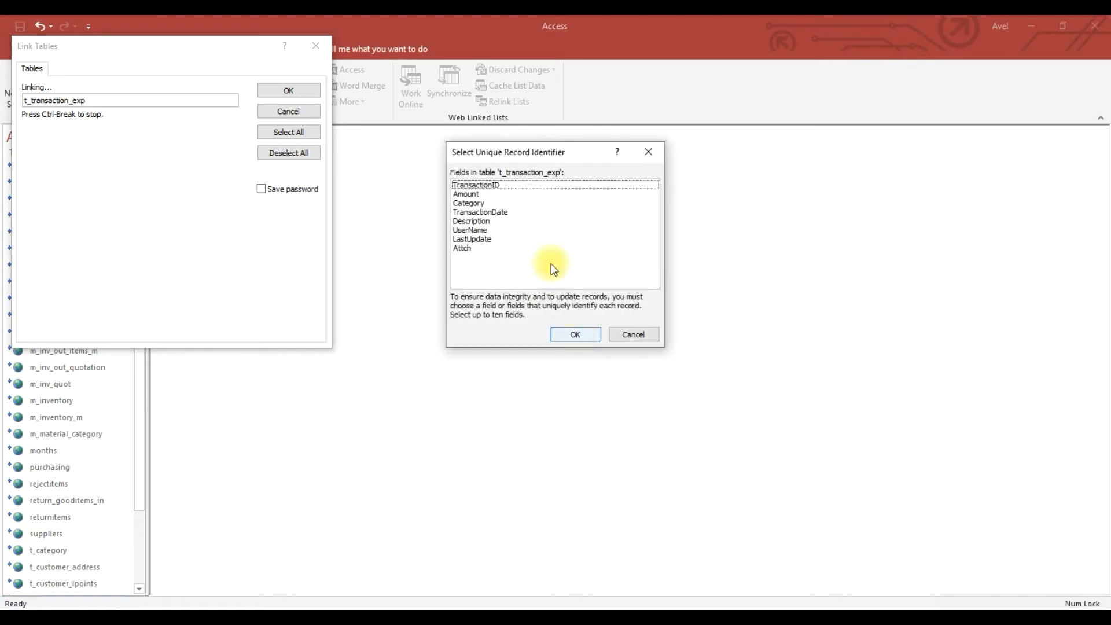
pyautogui.click(531, 186)
pyautogui.click(579, 333)
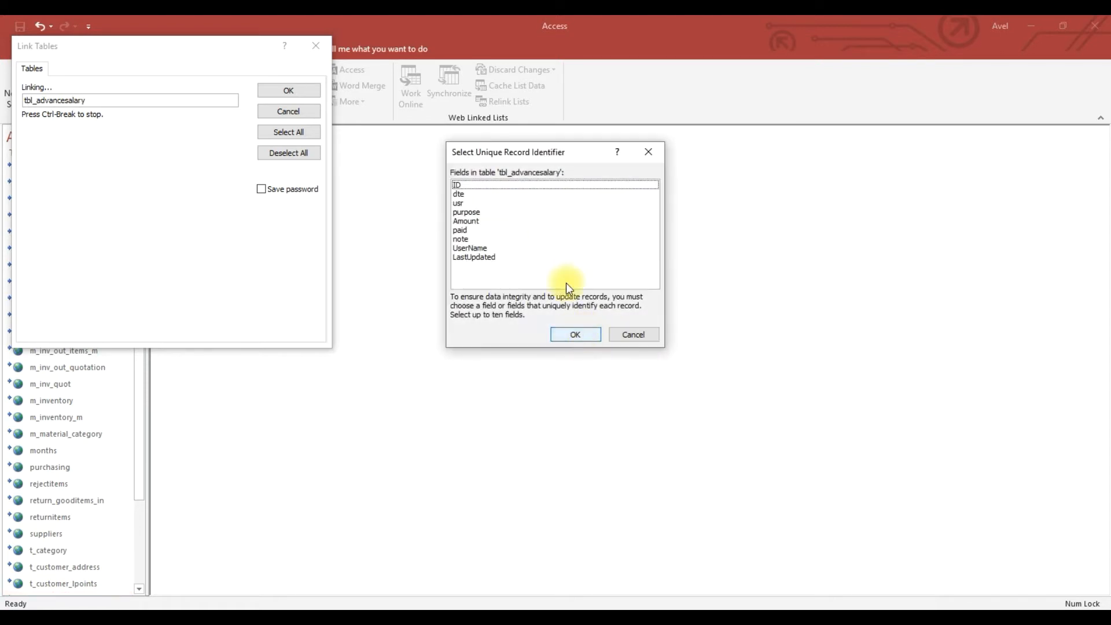
# Set ID as the unique record identifier for tbl_advancesalary and tbl_commission, and ActivationID for tblactivationcode.
pyautogui.click(541, 185)
pyautogui.click(577, 334)
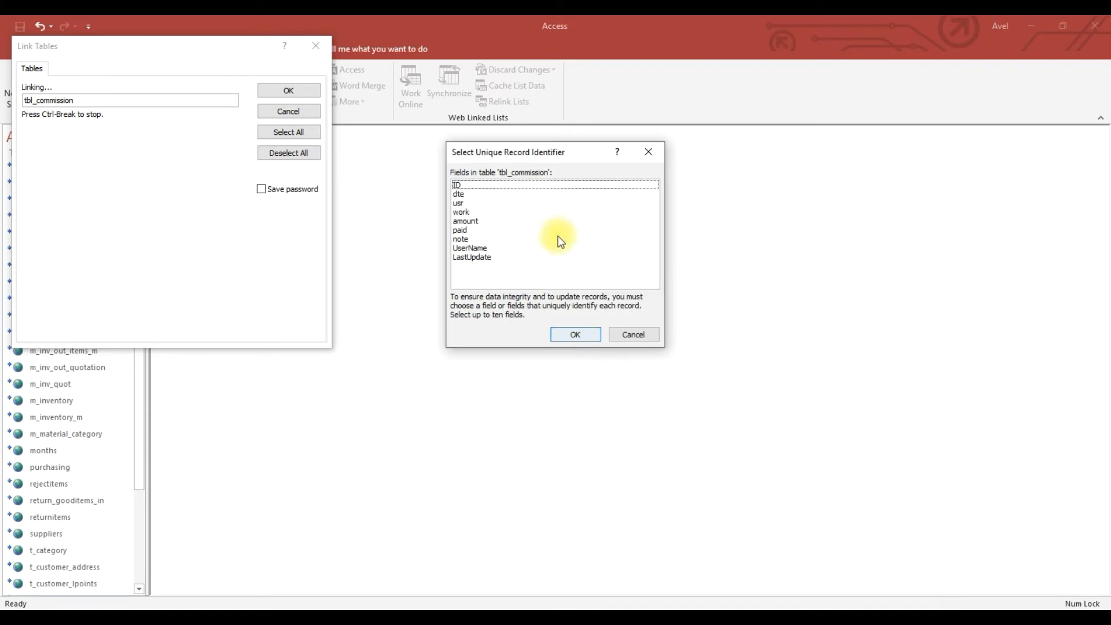
pyautogui.click(551, 186)
pyautogui.click(575, 334)
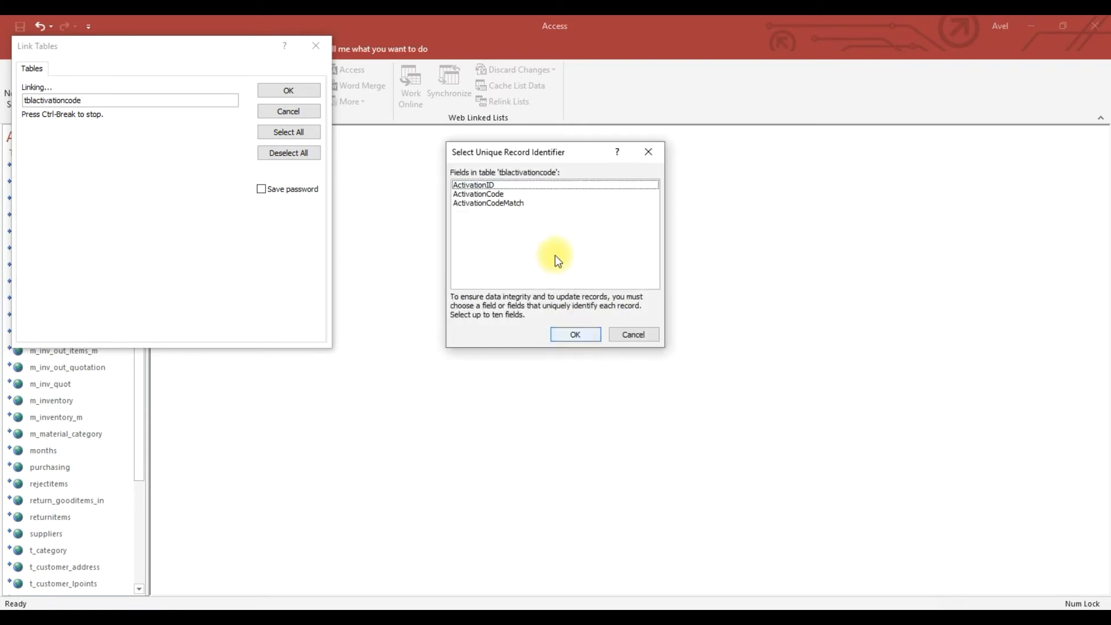
pyautogui.click(541, 186)
pyautogui.click(573, 334)
# Set the unique record identifiers: the first field for tblassettype, ID for tblbranch, and IDDAS for tbldeliveryalert.
pyautogui.click(538, 184)
pyautogui.click(580, 333)
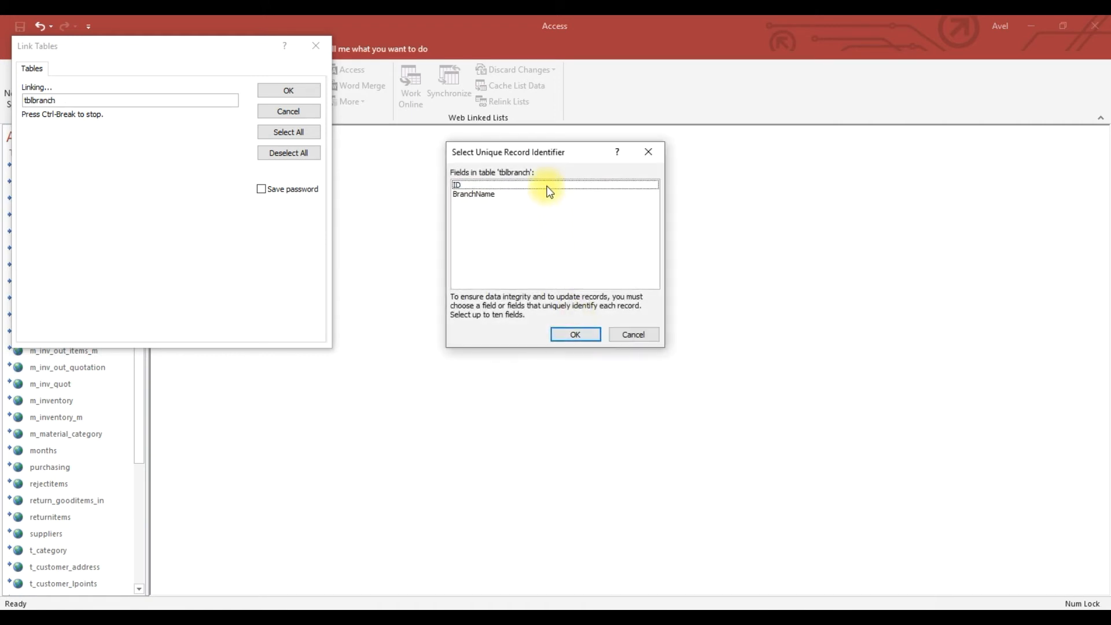
pyautogui.click(547, 185)
pyautogui.click(577, 336)
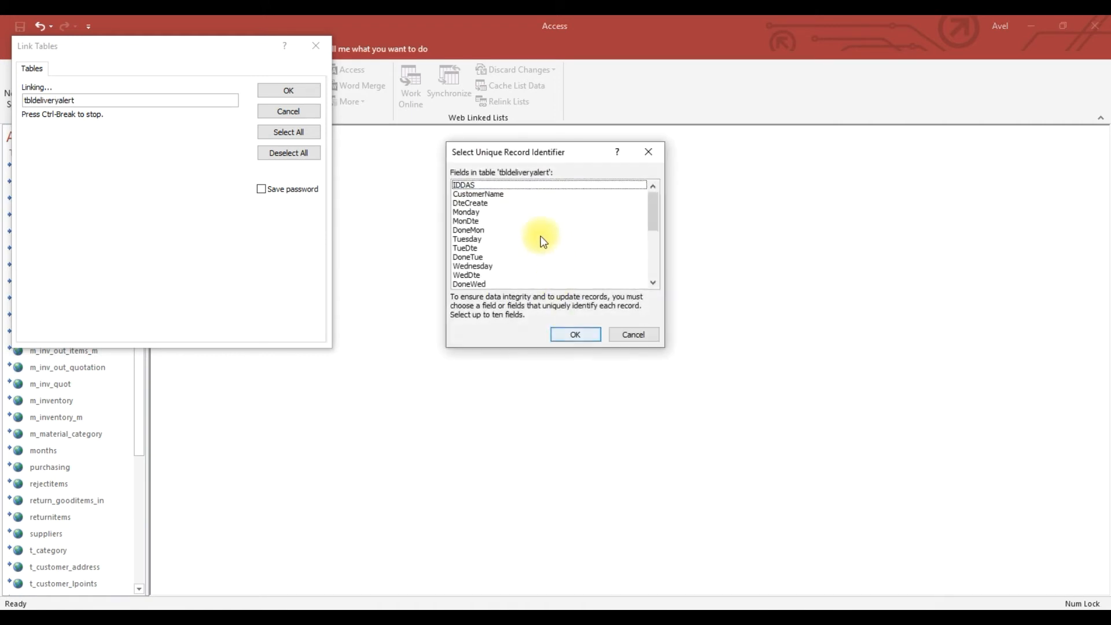
pyautogui.click(531, 185)
pyautogui.click(576, 335)
# Set the first listed field as the unique identifier for the four driver attachment tables, tbldrivercrattch through tbldriverorattch.
pyautogui.click(534, 184)
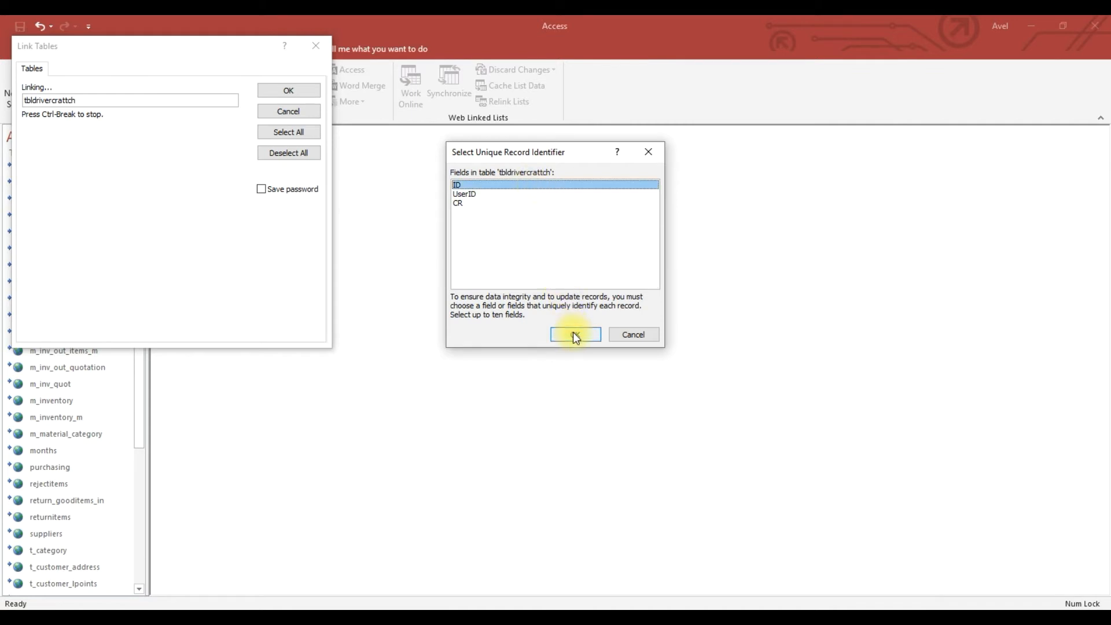
pyautogui.click(574, 335)
pyautogui.click(532, 185)
pyautogui.click(571, 330)
pyautogui.click(537, 185)
pyautogui.click(575, 335)
pyautogui.click(531, 185)
pyautogui.click(570, 334)
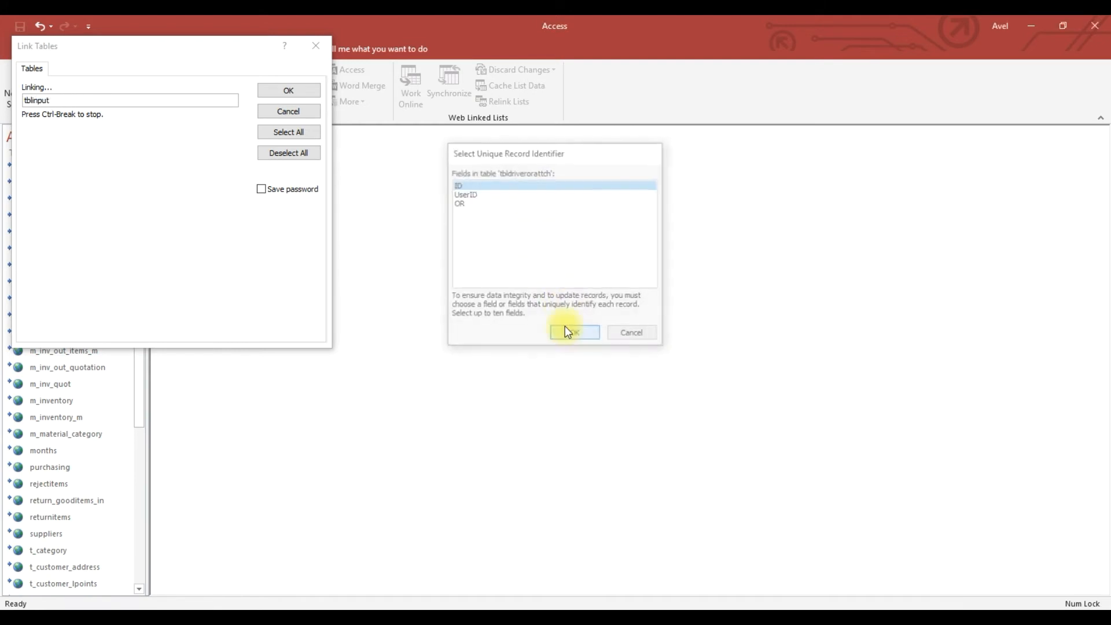
# Set the first field as the unique record identifier for tblinput and Variable for tbllocalvariables.
pyautogui.click(536, 184)
pyautogui.click(575, 335)
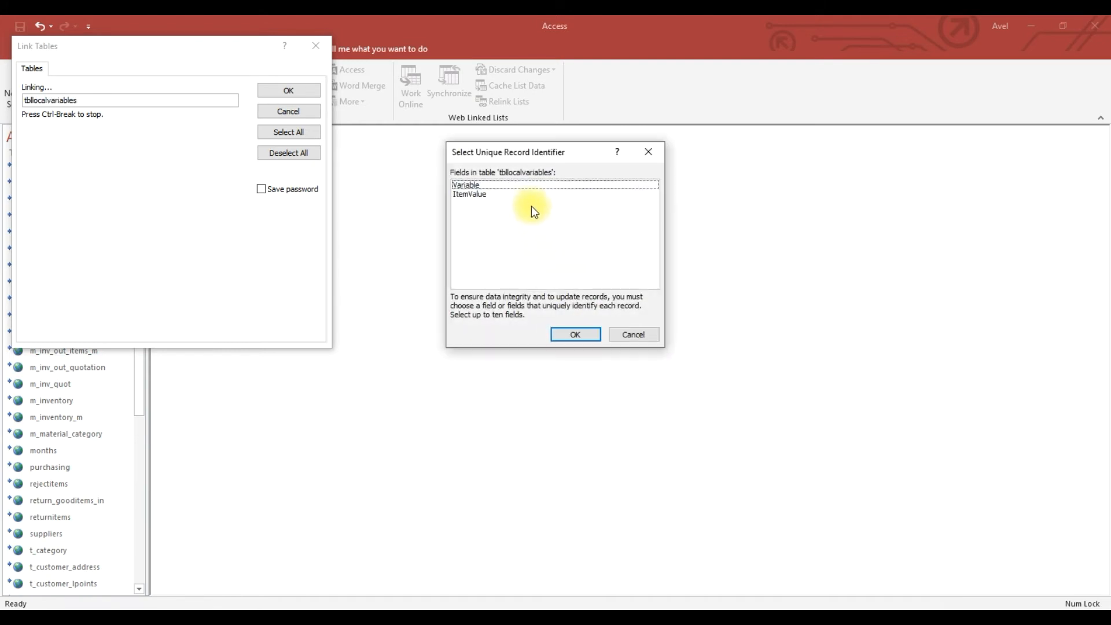
pyautogui.click(528, 185)
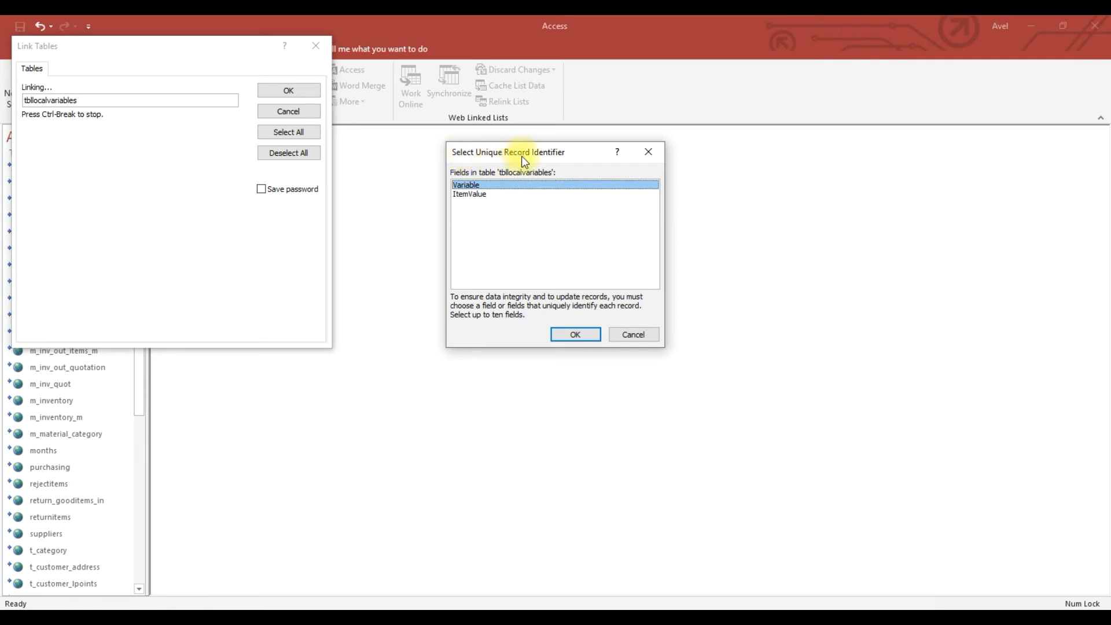
pyautogui.click(581, 337)
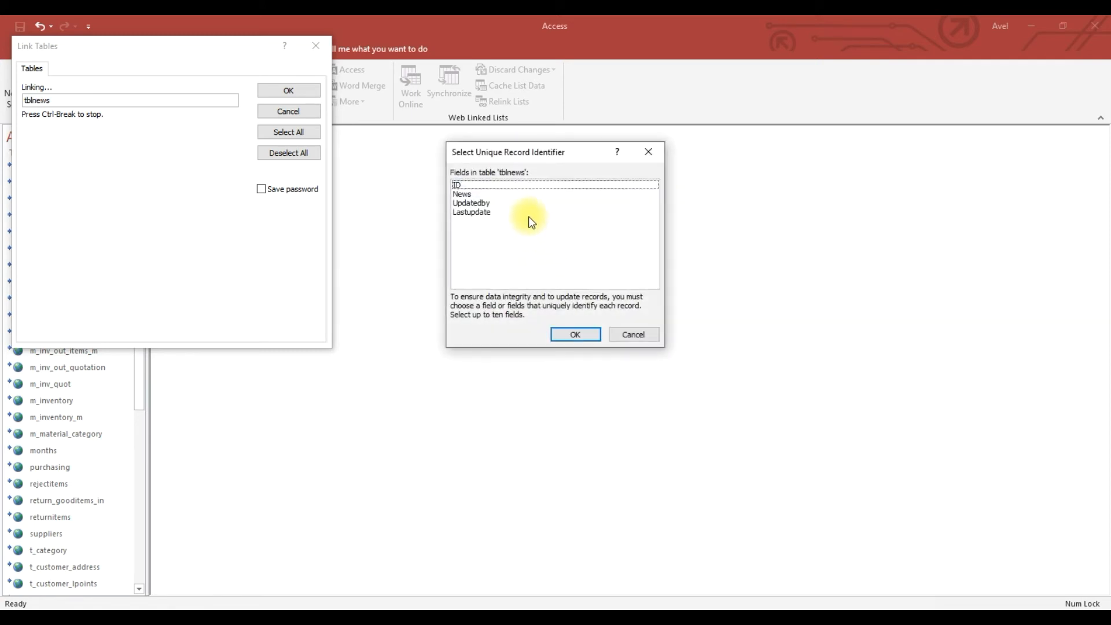
# Set ID as the unique record identifier for tblnews, tblorderonline and tblpaymentgateway.
pyautogui.click(506, 186)
pyautogui.click(580, 332)
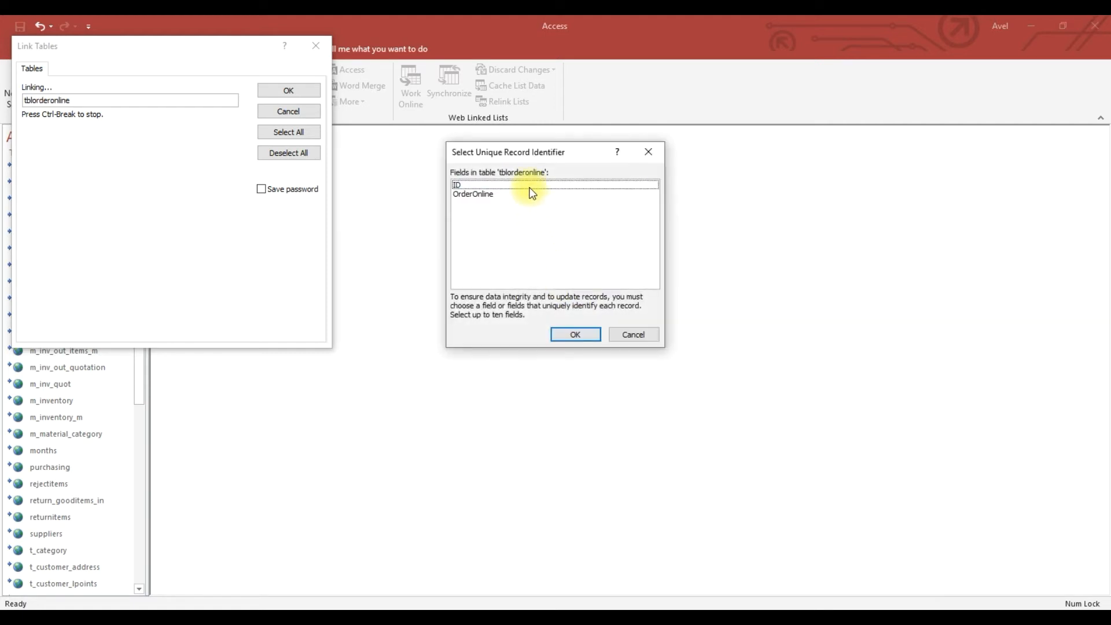
pyautogui.click(530, 185)
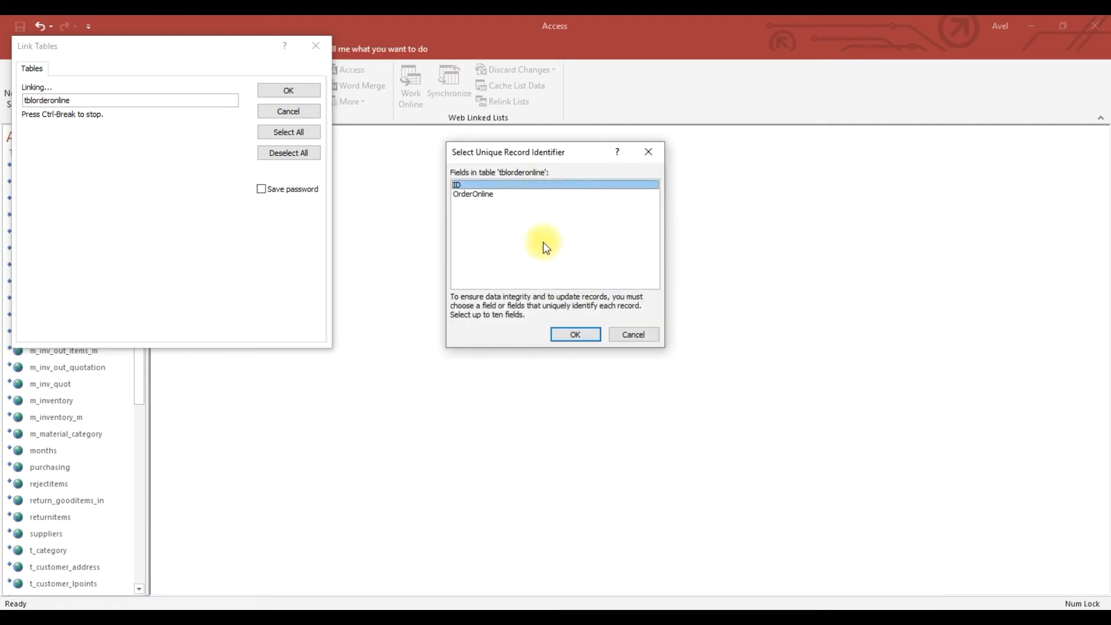
pyautogui.click(575, 335)
pyautogui.click(531, 185)
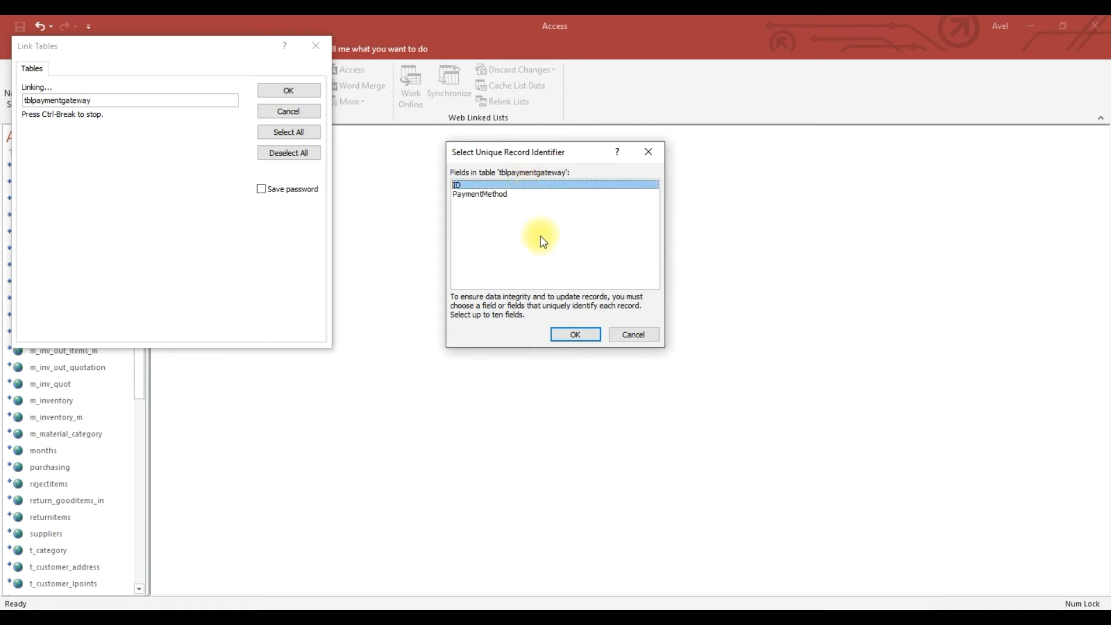
pyautogui.click(572, 336)
# Set the first field as the unique identifier for tblpaymentmethod, and ID for tblprinters and tblproduction.
pyautogui.click(528, 186)
pyautogui.click(572, 336)
pyautogui.click(530, 185)
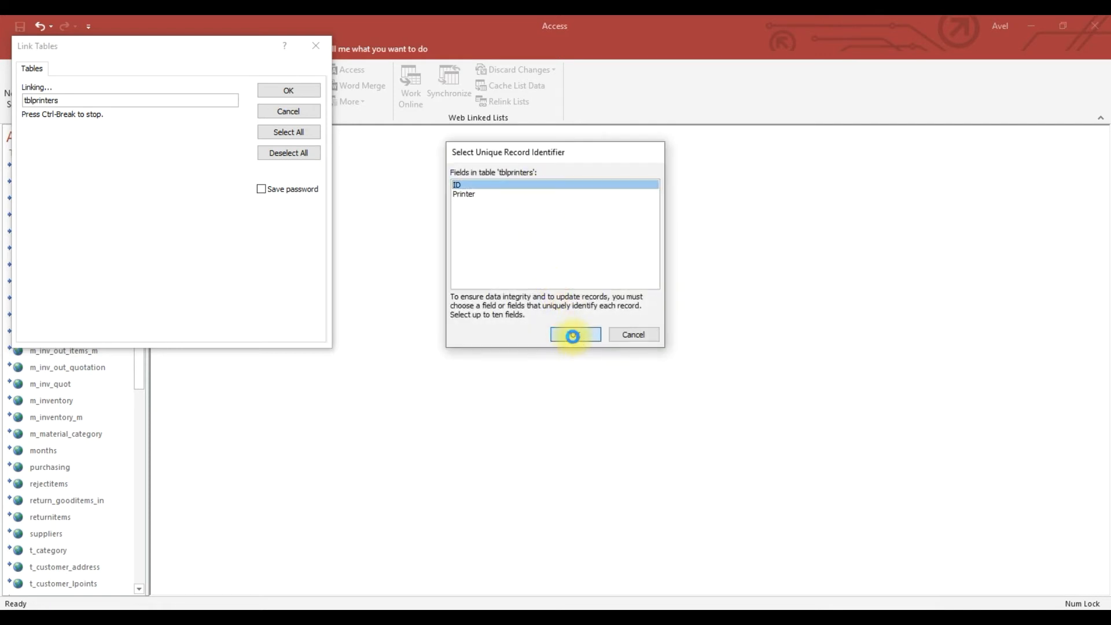
pyautogui.click(576, 337)
pyautogui.click(530, 185)
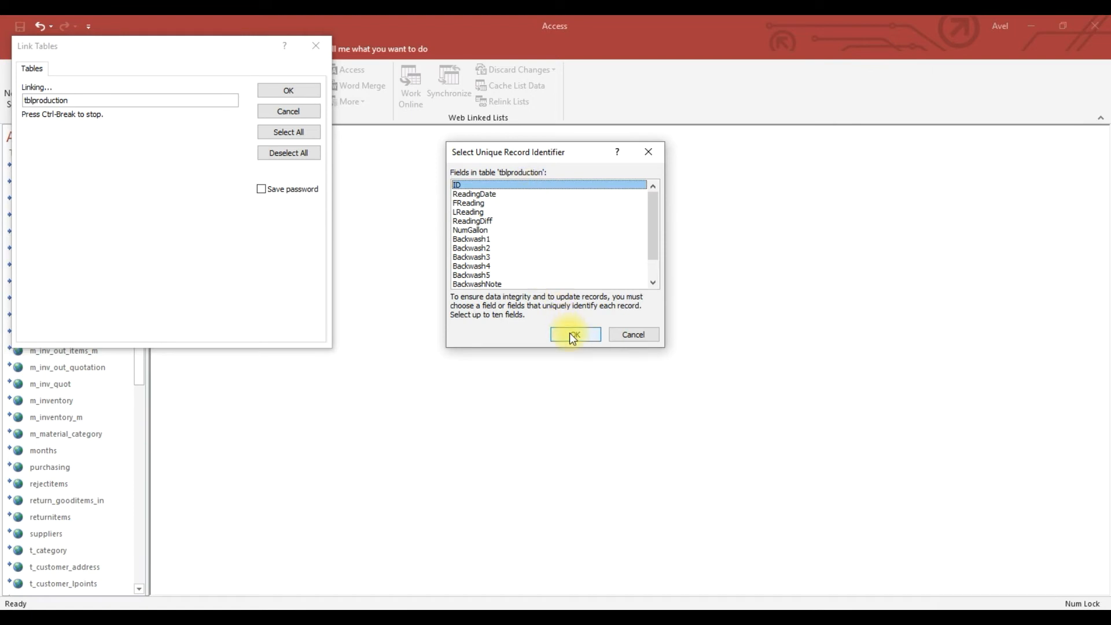
pyautogui.click(573, 336)
# Link tblreftl with TimeSerial deselected as its identifier, and set the first field as the unique identifier for tblserialnumber.
pyautogui.click(531, 184)
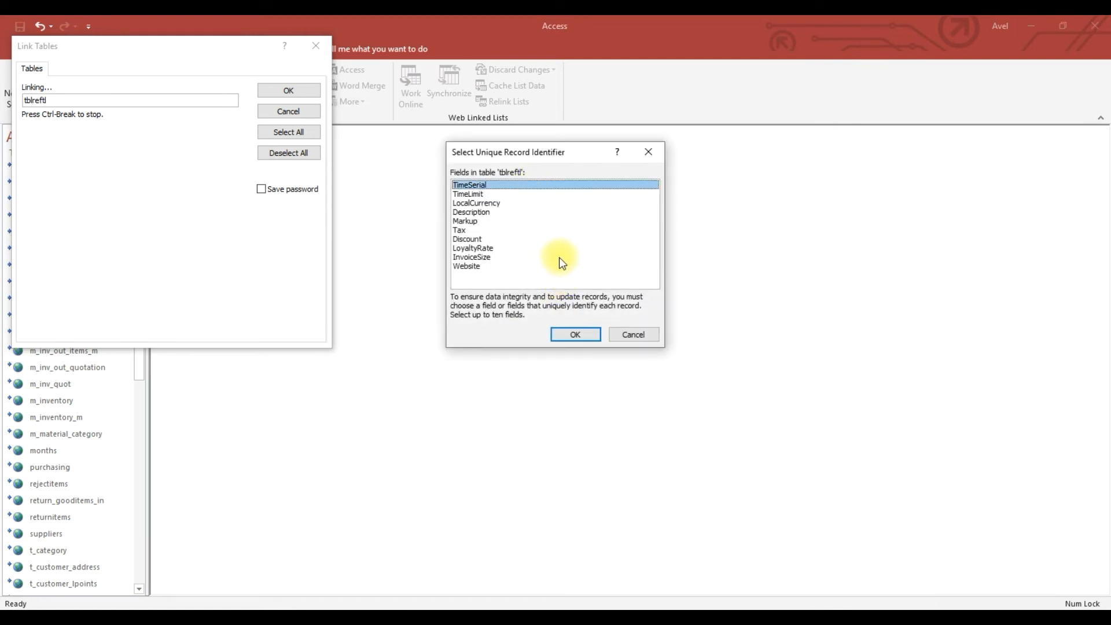
pyautogui.click(550, 185)
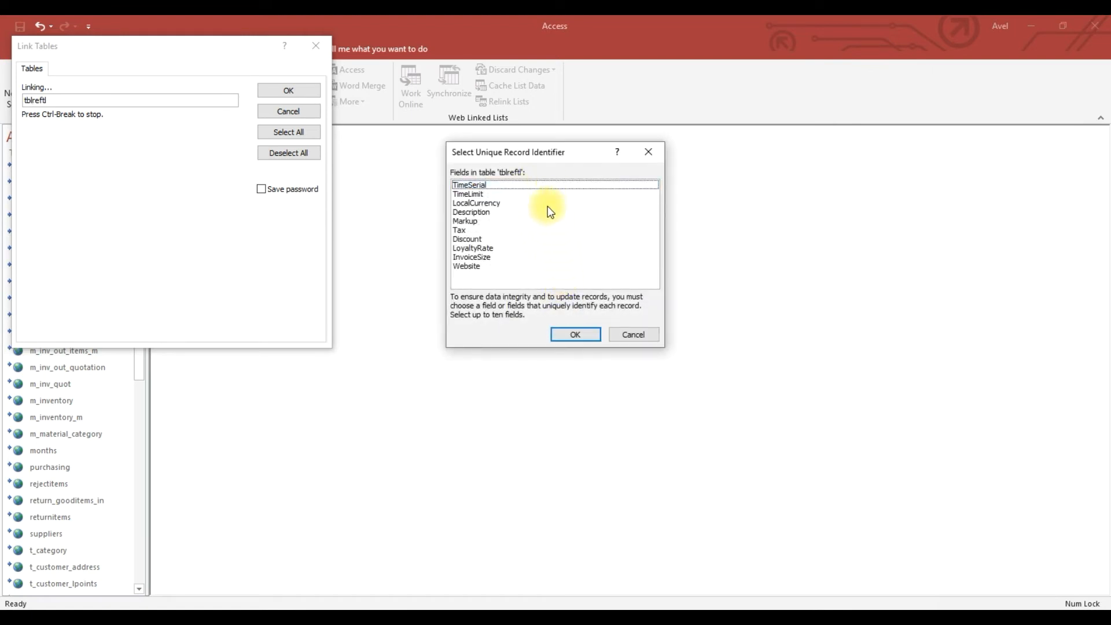
pyautogui.click(577, 334)
pyautogui.click(520, 184)
pyautogui.click(577, 335)
# Set only ID as the unique identifier for tblvehicle, leaving VehicleType out, and the first field for tblversionstore.
pyautogui.click(518, 184)
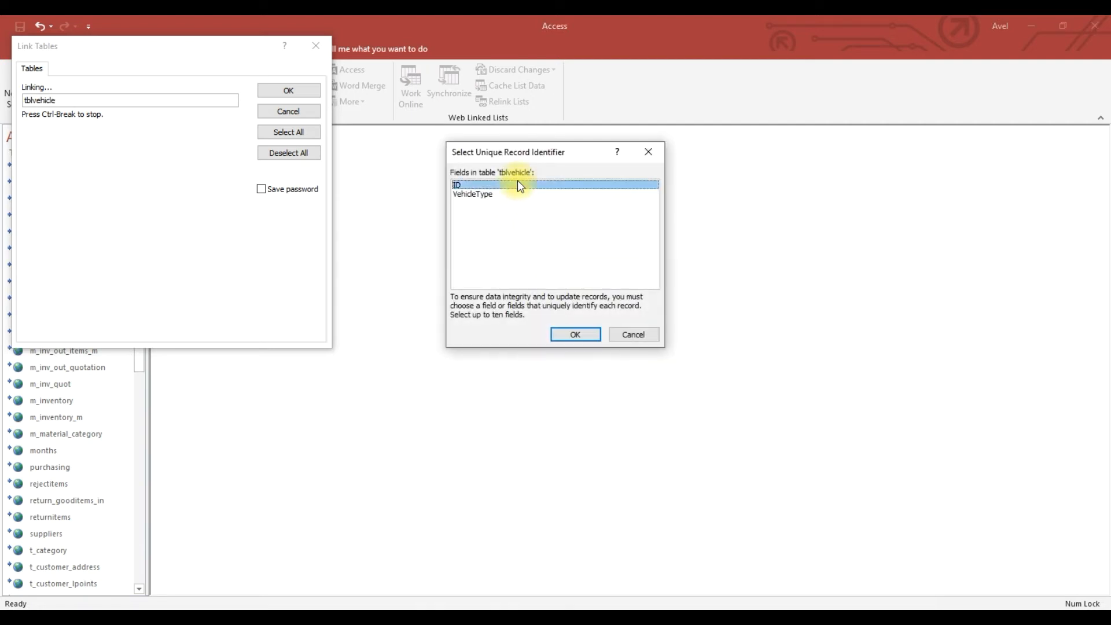
pyautogui.hotkey('shift', 'Down')
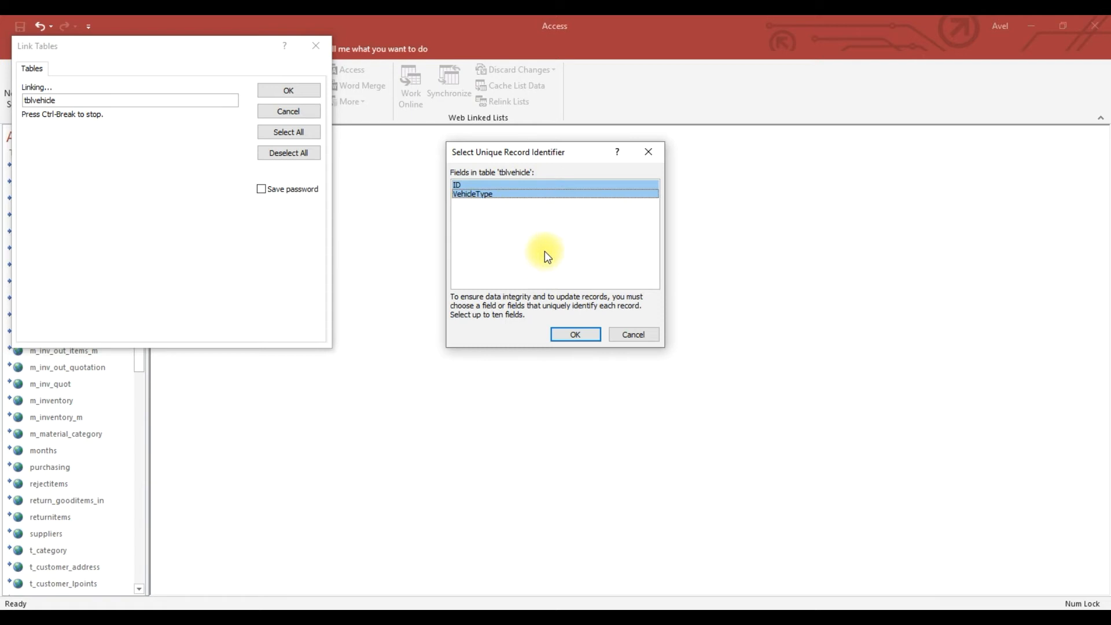
pyautogui.keyDown('ctrl'); pyautogui.click(543, 194); pyautogui.keyUp('ctrl')
pyautogui.click(577, 334)
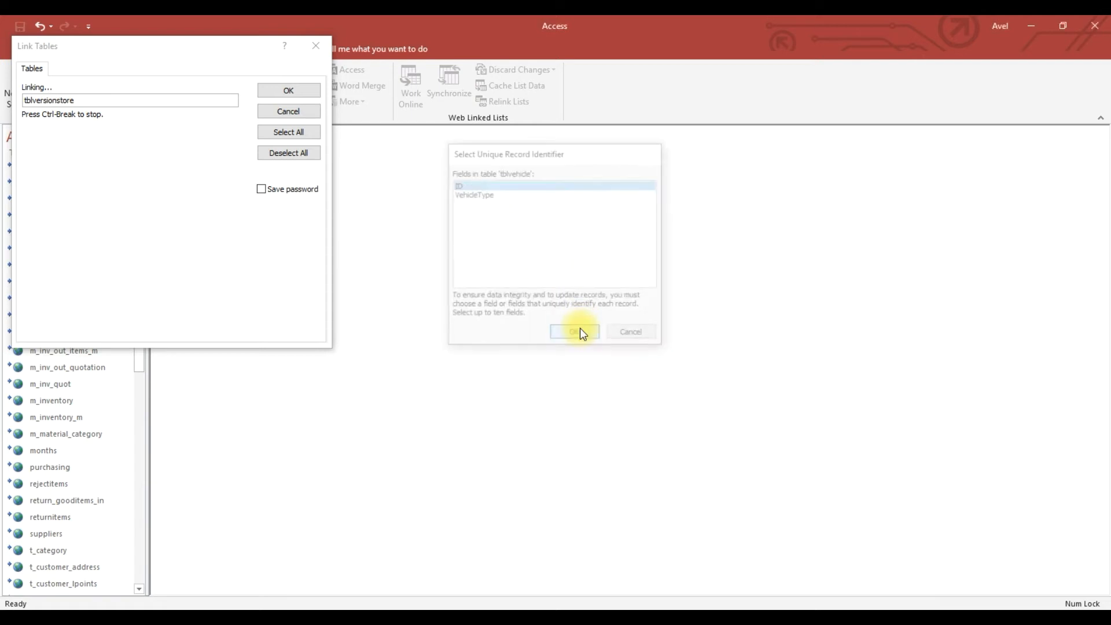
pyautogui.click(527, 186)
pyautogui.click(586, 332)
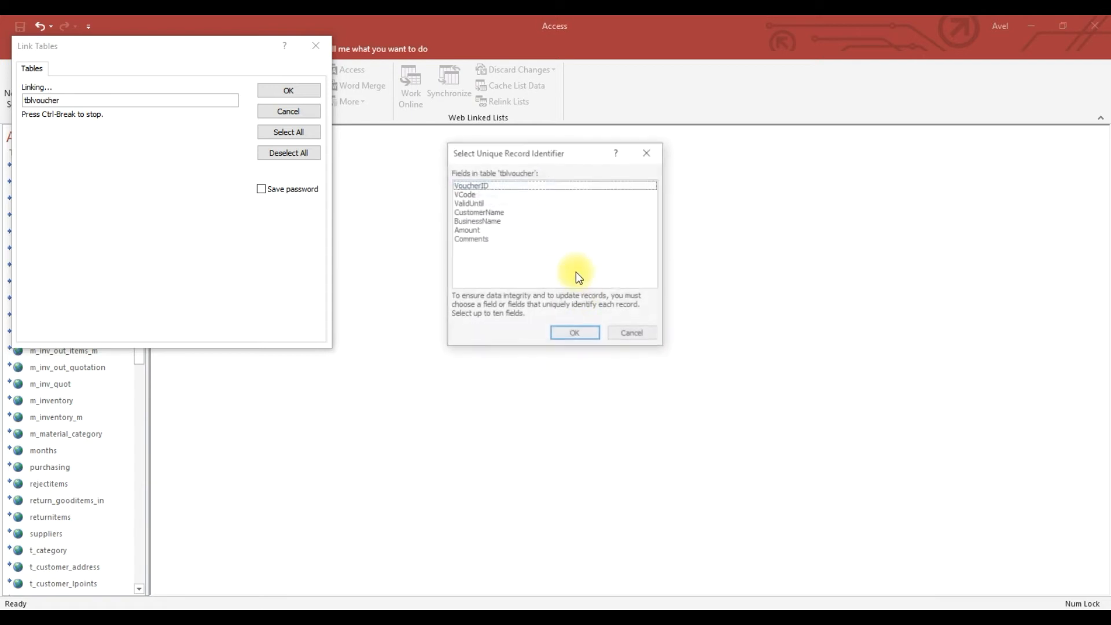
# Set VoucherID as the unique record identifier for tblvoucher and SecurityGroupID for tlkpsecuritygroup.
pyautogui.click(538, 187)
pyautogui.click(575, 333)
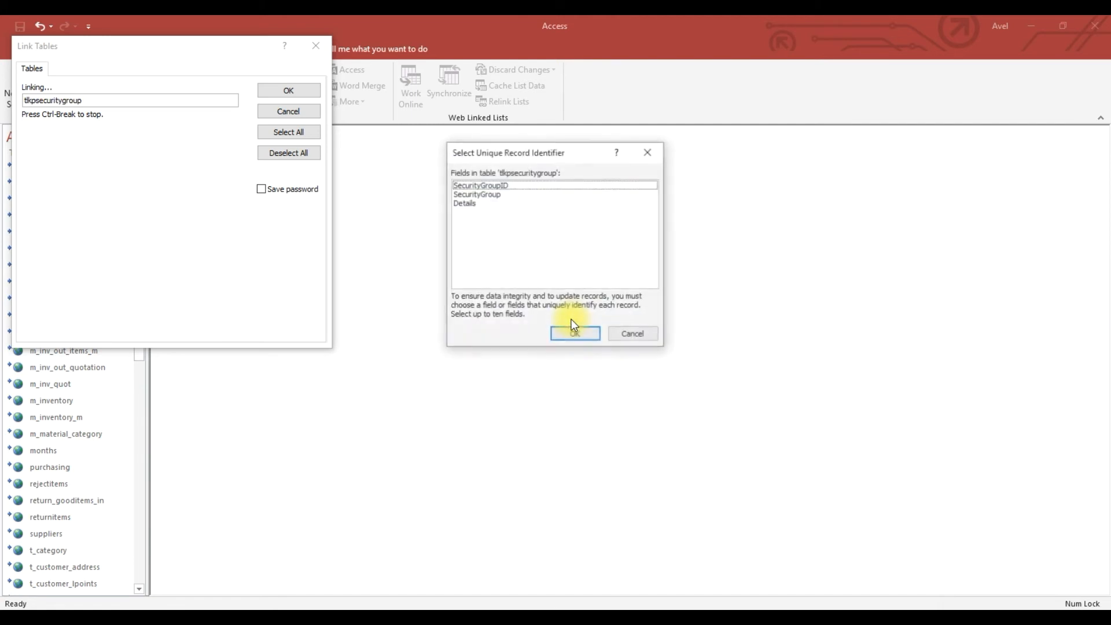
pyautogui.click(549, 184)
pyautogui.click(569, 334)
# Set the first field as the unique identifier for trans, users and work_place, and ID for years, completing the linking.
pyautogui.click(513, 186)
pyautogui.click(566, 331)
pyautogui.click(521, 184)
pyautogui.click(572, 331)
pyautogui.click(515, 186)
pyautogui.click(571, 332)
pyautogui.click(515, 186)
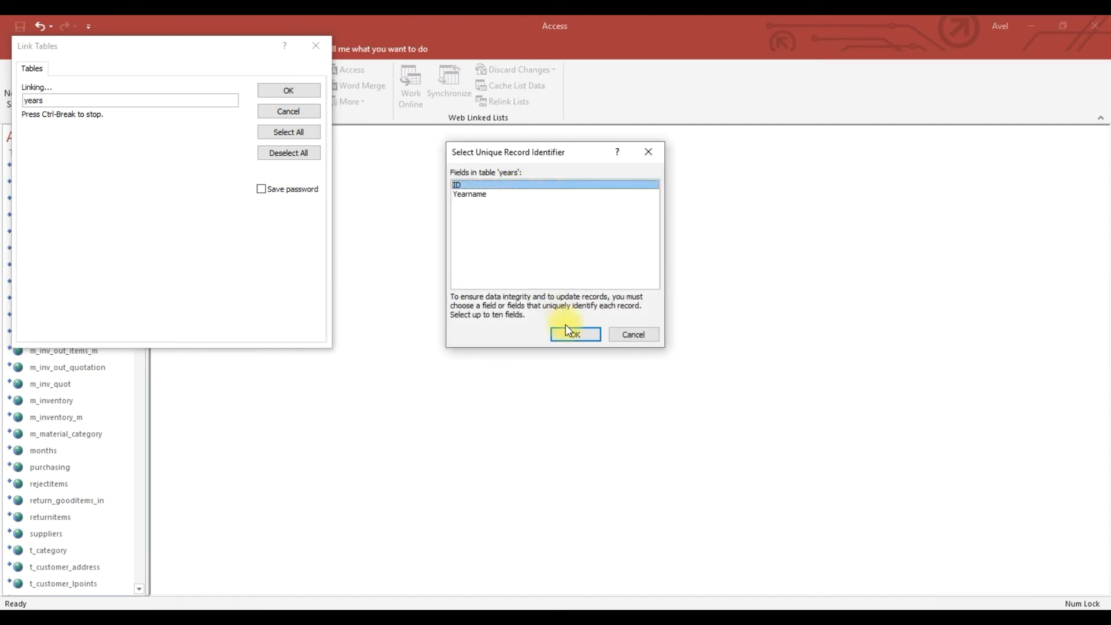
pyautogui.click(566, 331)
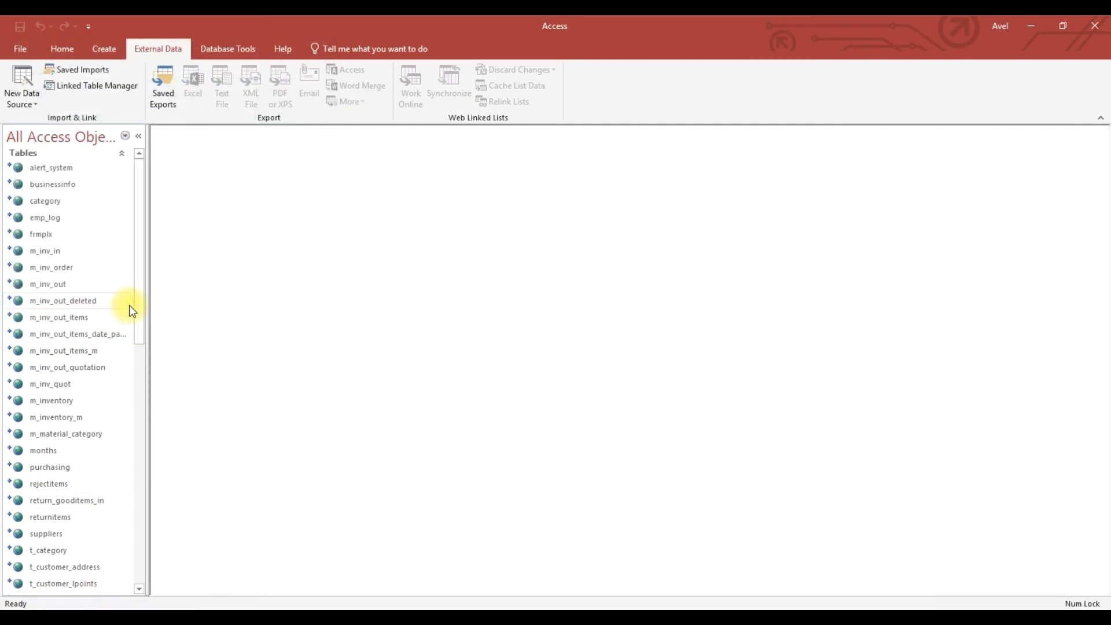
# Open the linked t_category table to check its records, close it, and review the list of linked tables.
pyautogui.moveTo(137, 292); pyautogui.dragTo(139, 412)
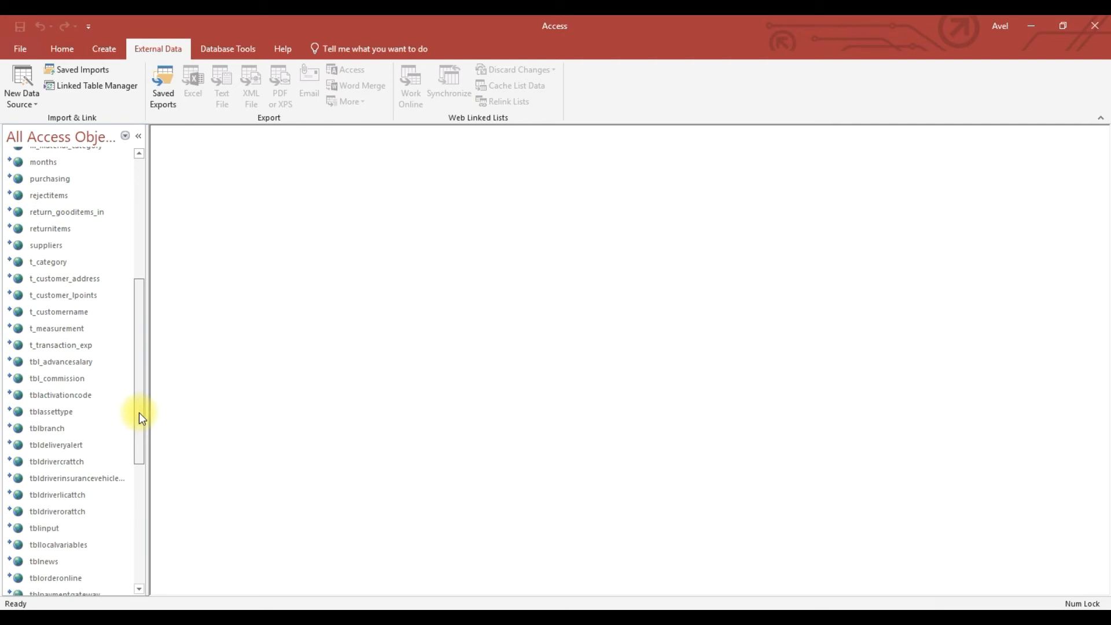
pyautogui.doubleClick(58, 263)
pyautogui.click(166, 164)
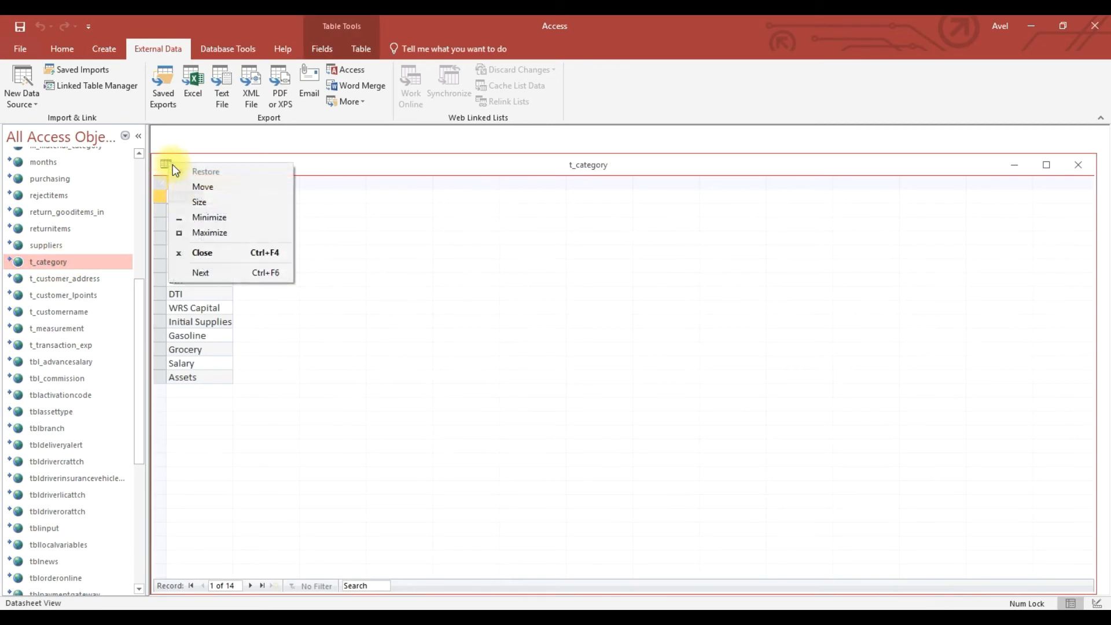
pyautogui.click(203, 253)
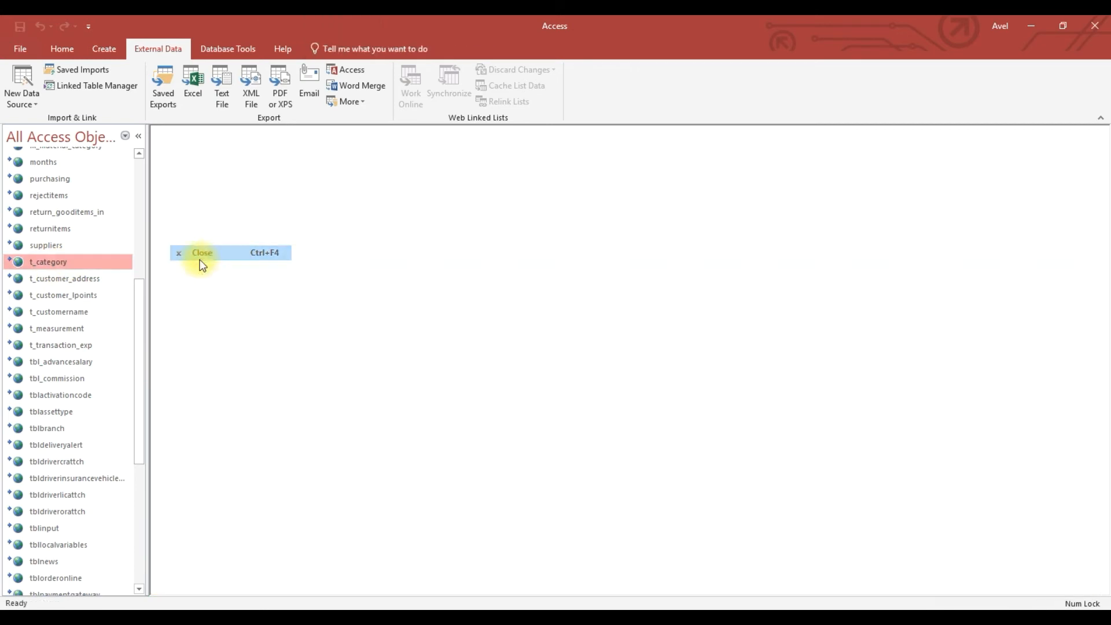
pyautogui.moveTo(144, 304); pyautogui.dragTo(140, 411)
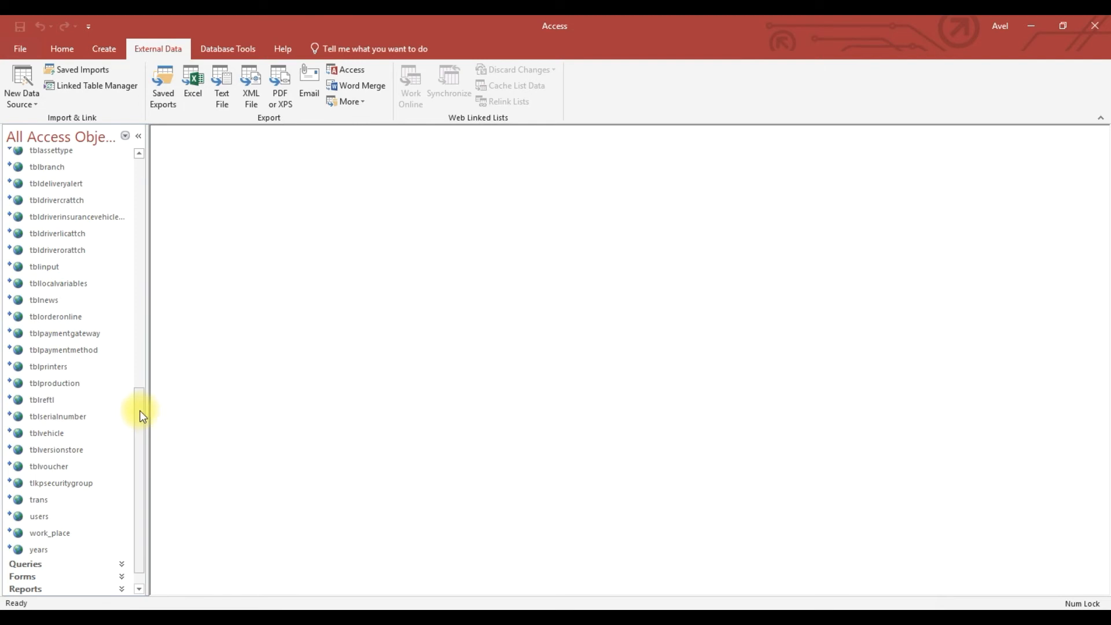
pyautogui.scroll(3, 124, 398)
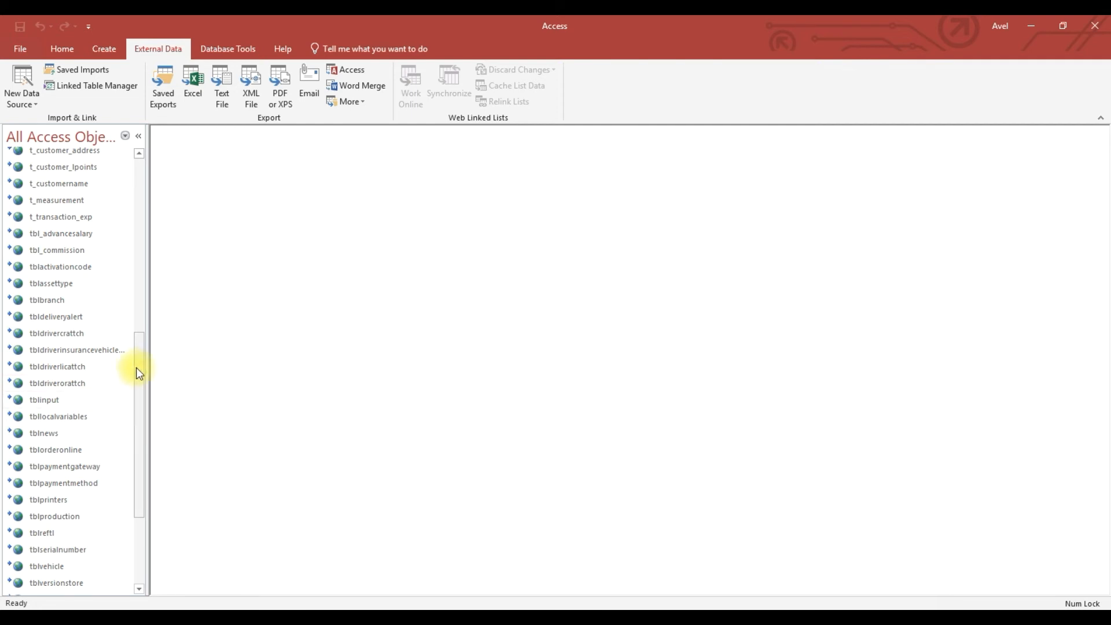
# Open the linked tbl_commission table to check its records, and close it.
pyautogui.doubleClick(77, 252)
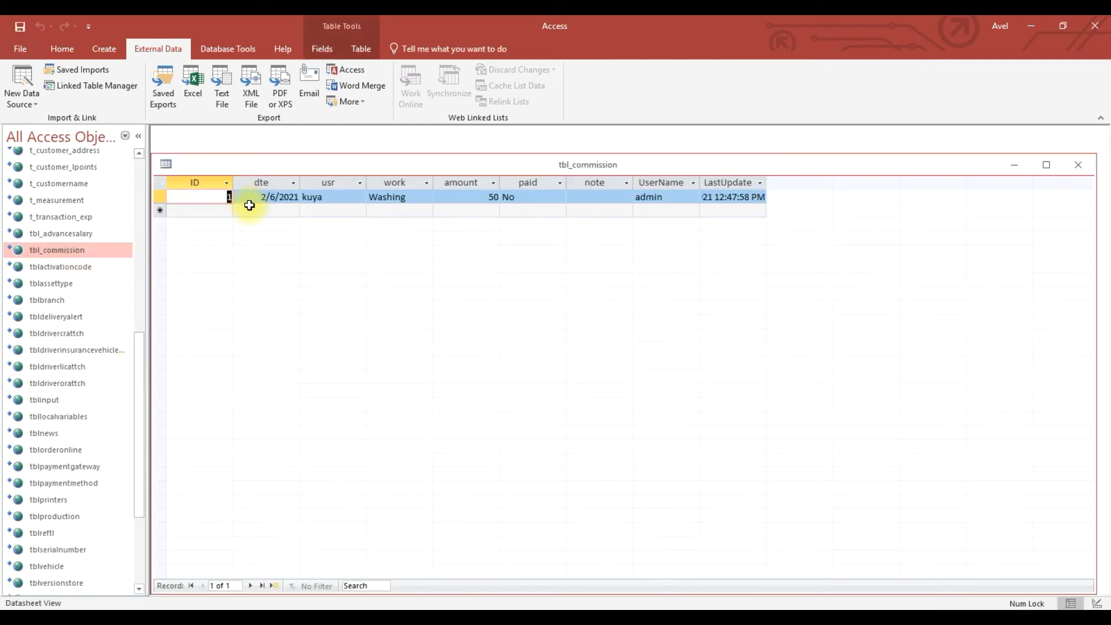
pyautogui.doubleClick(167, 165)
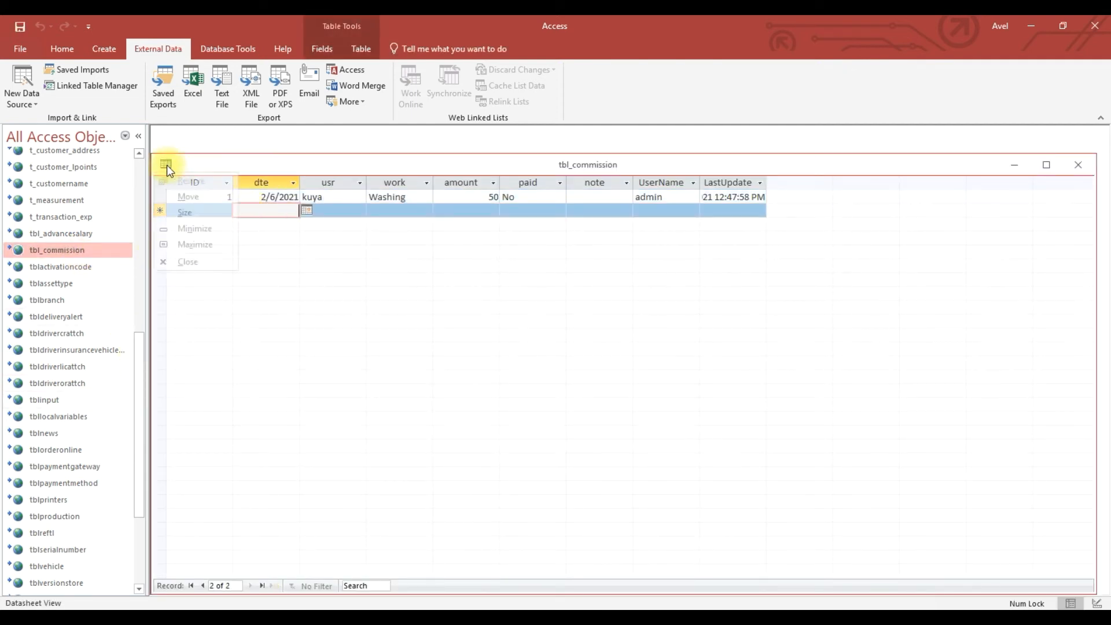
pyautogui.moveTo(139, 350); pyautogui.dragTo(160, 128)
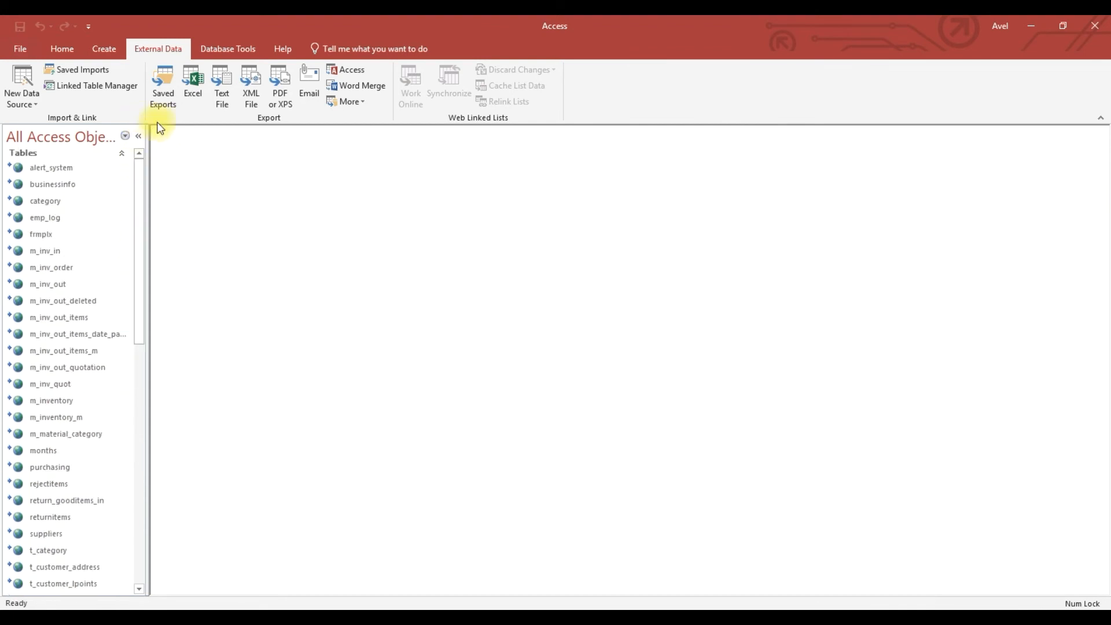
# Open the Relationships window to inspect how the tables relate, and close it.
pyautogui.click(220, 49)
pyautogui.click(176, 84)
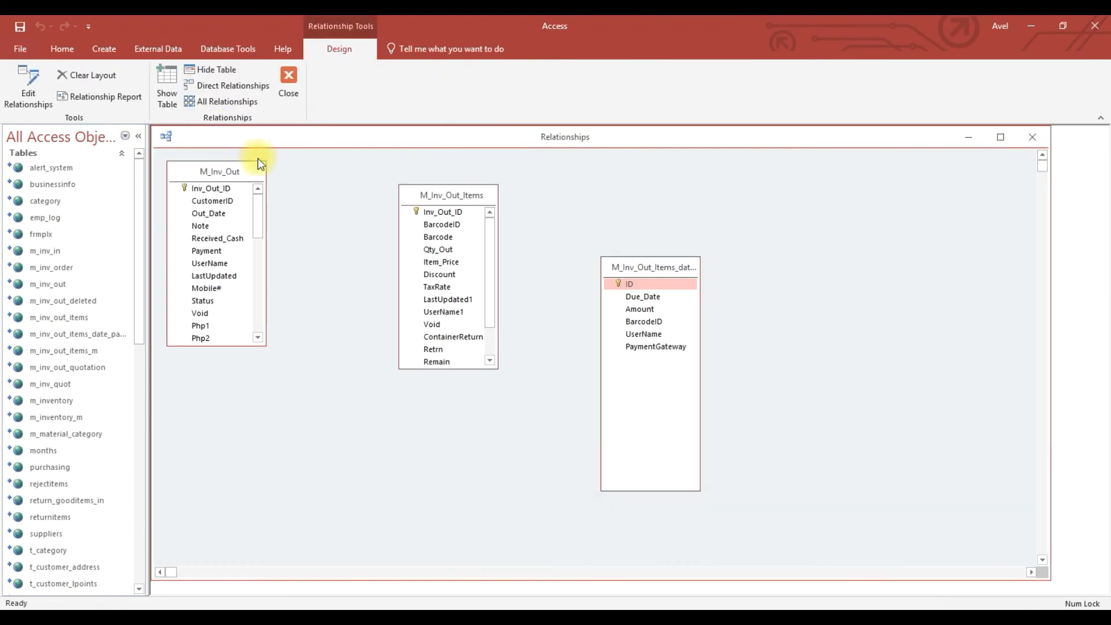
pyautogui.doubleClick(168, 135)
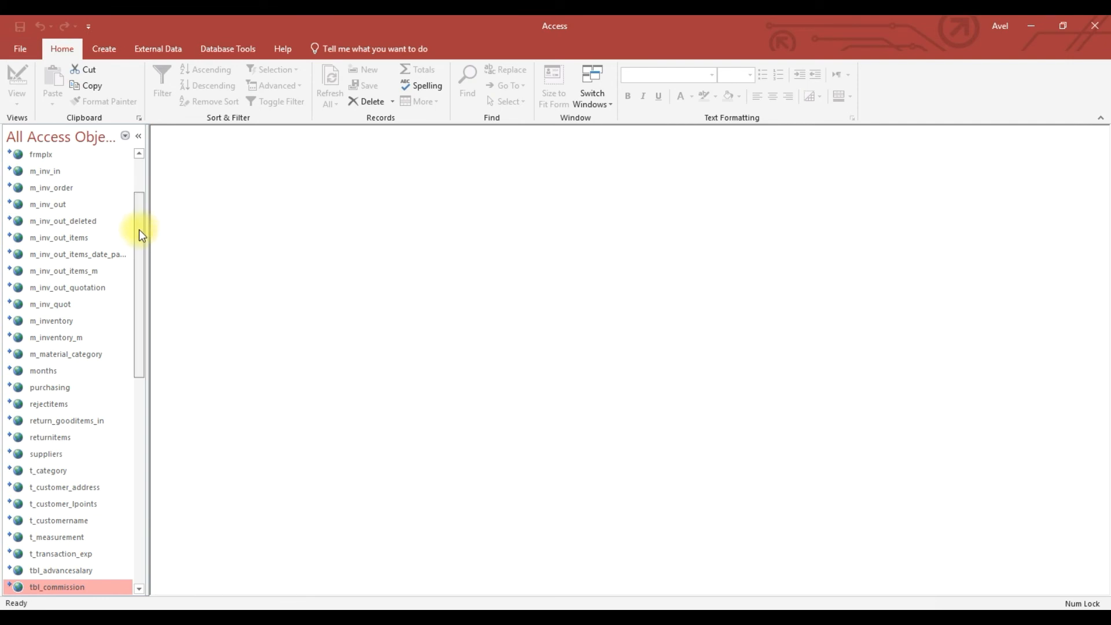
# Open the linked businessinfo table to check its record, and close it.
pyautogui.moveTo(141, 230); pyautogui.dragTo(141, 146)
pyautogui.doubleClick(86, 184)
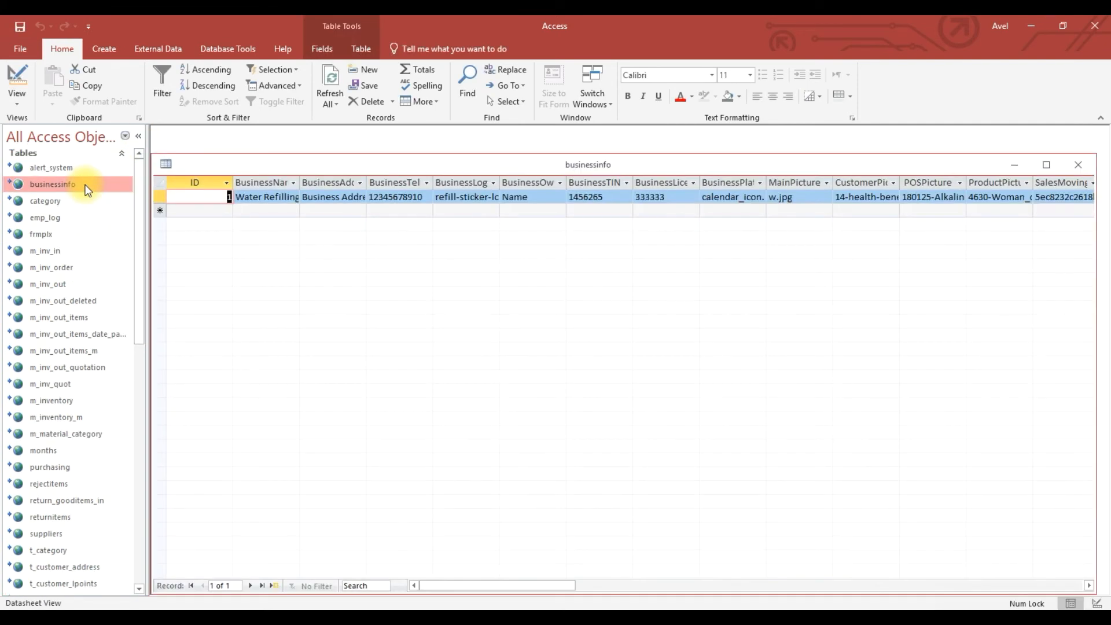
pyautogui.doubleClick(166, 163)
# Expand the Forms group and collapse the Tables group in the list of database objects.
pyautogui.moveTo(141, 193); pyautogui.dragTo(128, 530)
pyautogui.click(34, 554)
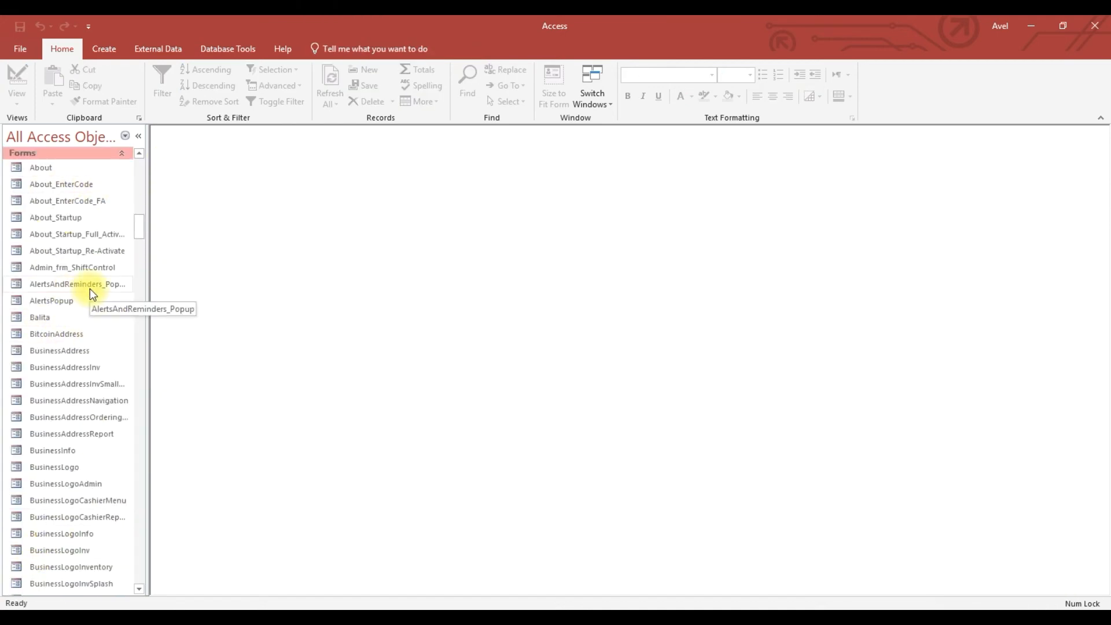
pyautogui.moveTo(140, 220); pyautogui.dragTo(138, 151)
pyautogui.scroll(-8, 72, 445)
pyautogui.click(45, 153)
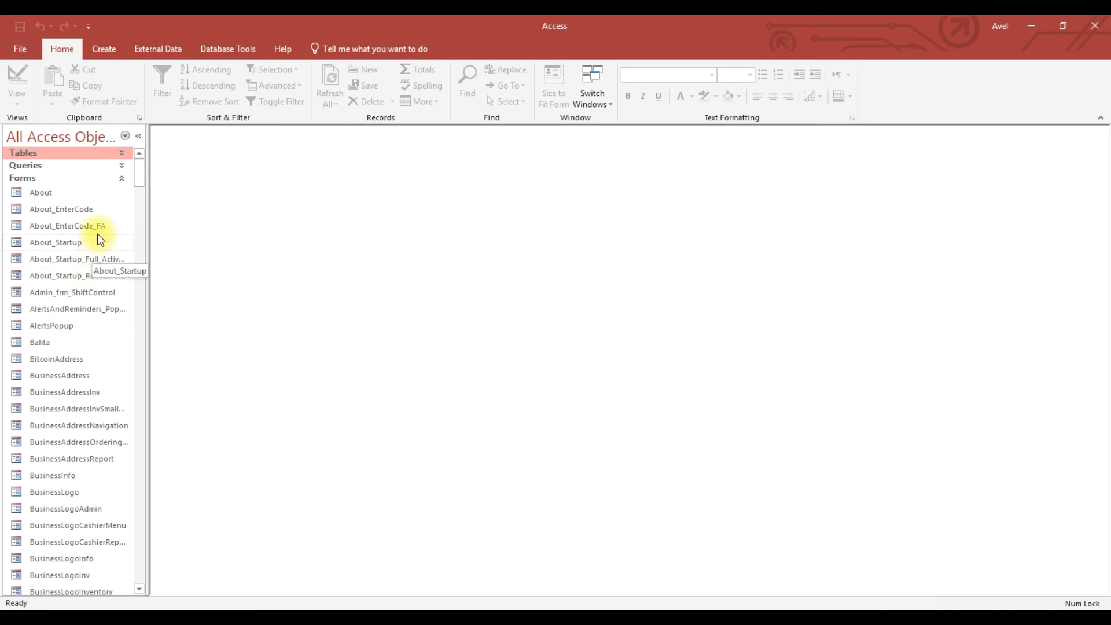
# Open the BusinessInfo form, review its Information, Wallpaper and System Settings pages, and close it.
pyautogui.doubleClick(58, 478)
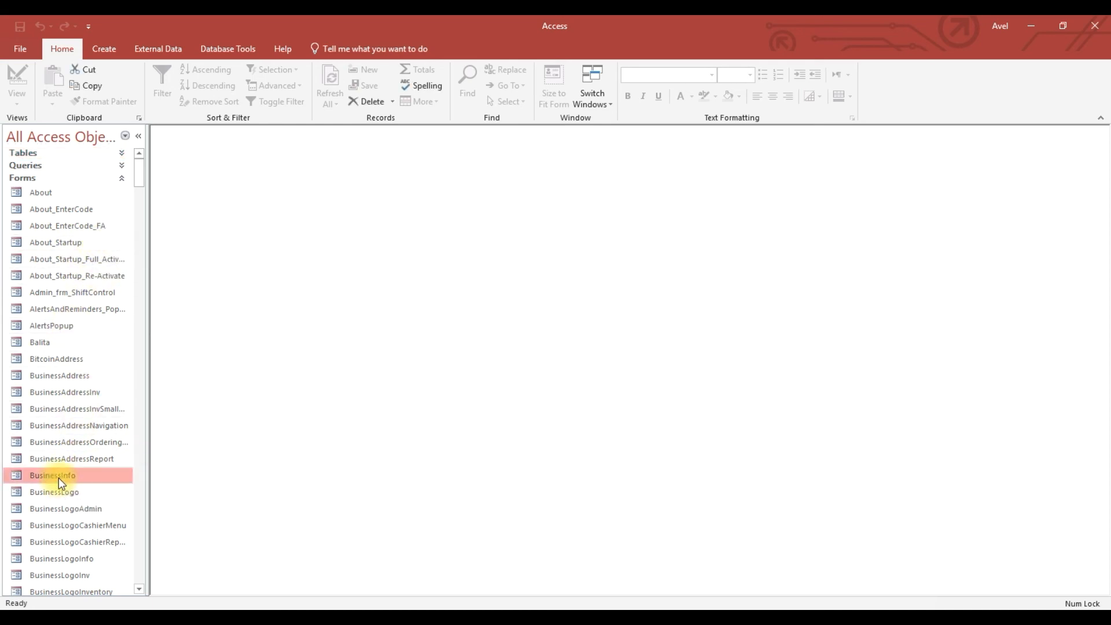
pyautogui.moveTo(350, 89); pyautogui.dragTo(334, 125)
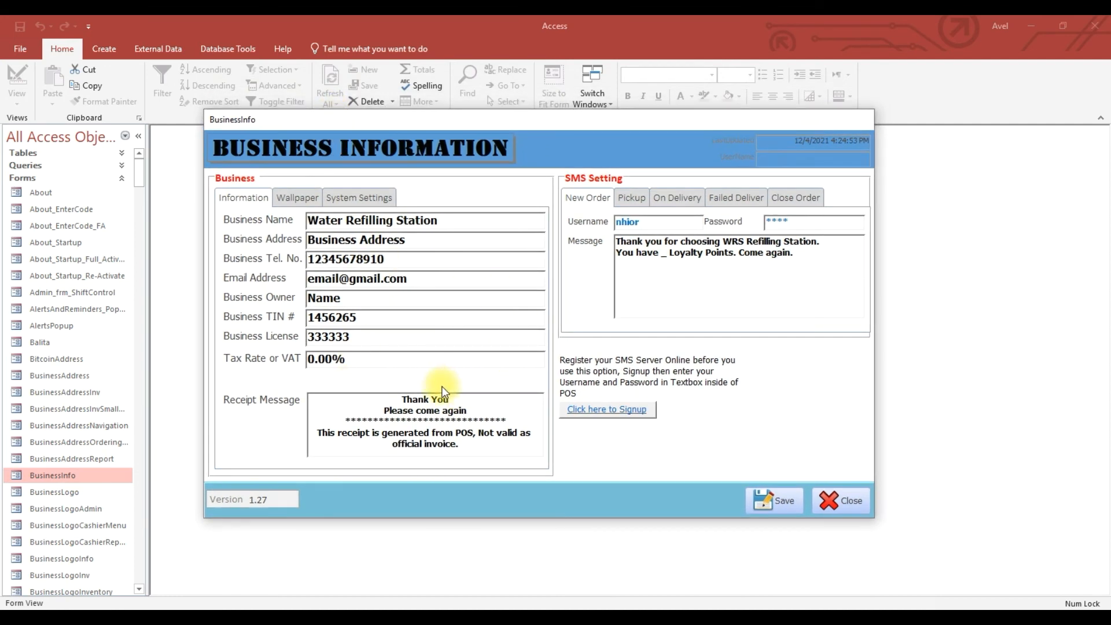
pyautogui.click(305, 197)
pyautogui.click(362, 196)
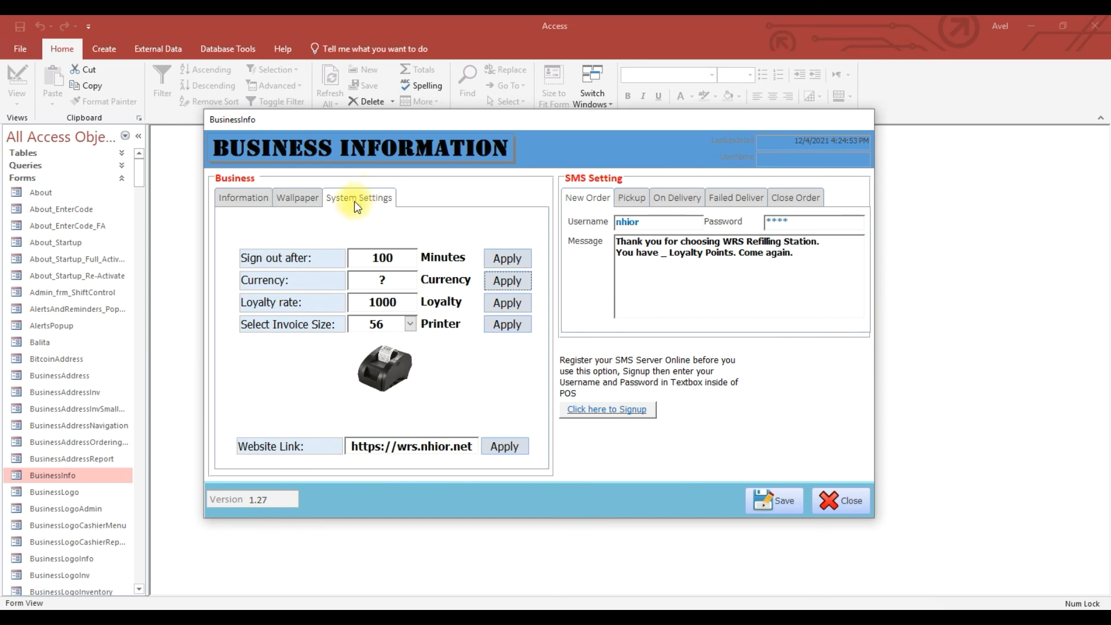
pyautogui.click(308, 192)
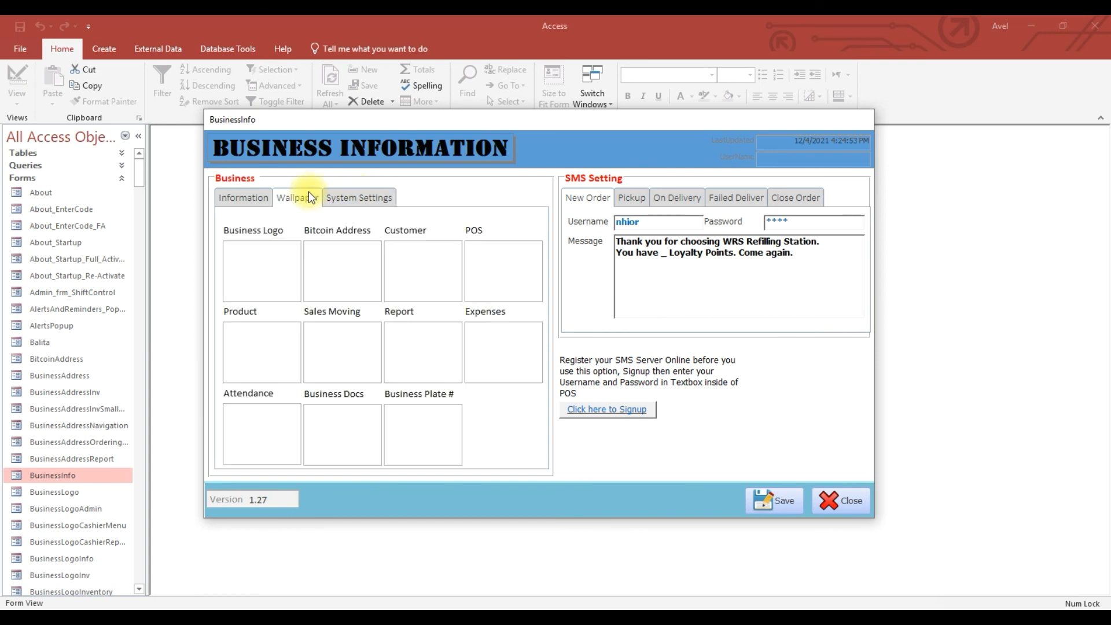
pyautogui.click(250, 198)
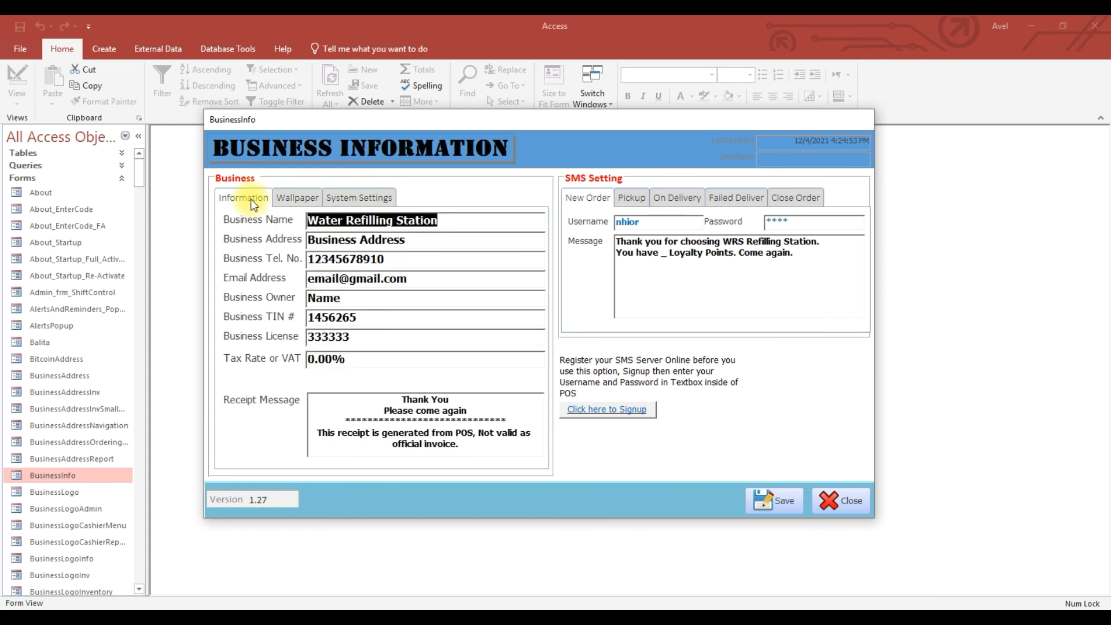
pyautogui.click(845, 499)
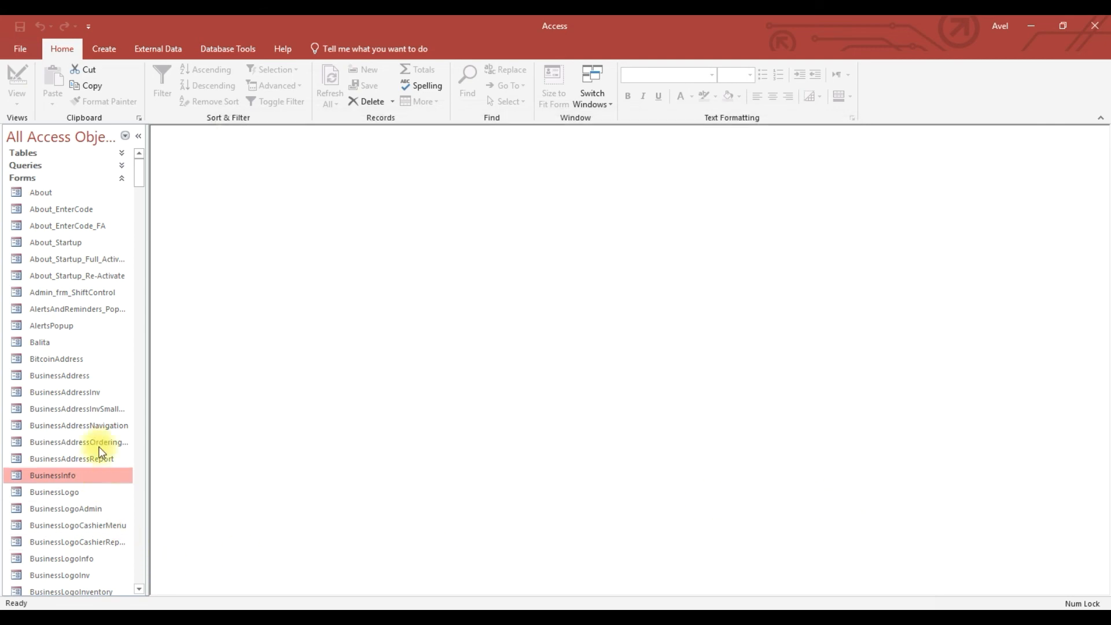
# Open the AlertsPopup form to check its reminder and birthday alert areas, and close it.
pyautogui.doubleClick(55, 325)
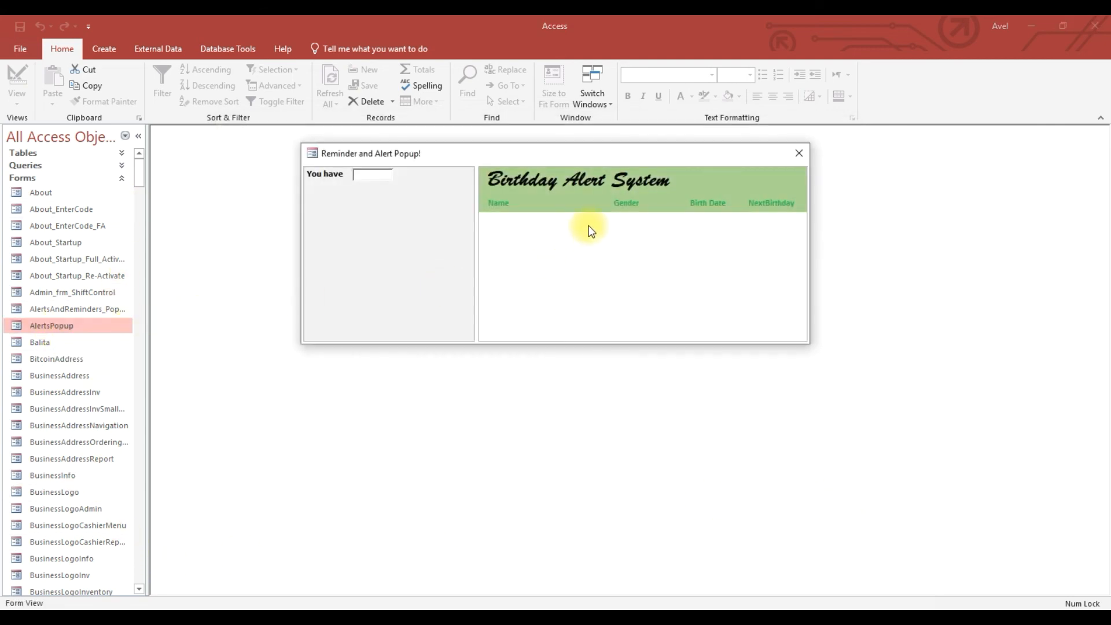
pyautogui.click(794, 154)
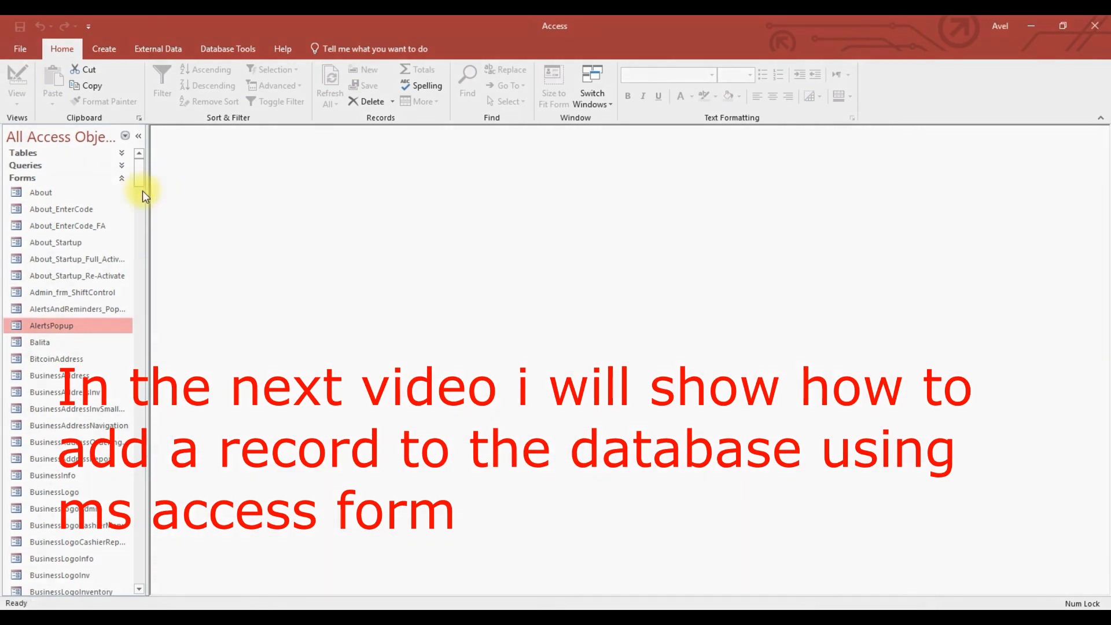
pyautogui.moveTo(135, 167)
pyautogui.mouseDown()
pyautogui.moveTo(124, 352)
pyautogui.moveTo(129, 582)
pyautogui.moveTo(152, 162)
pyautogui.mouseUp()
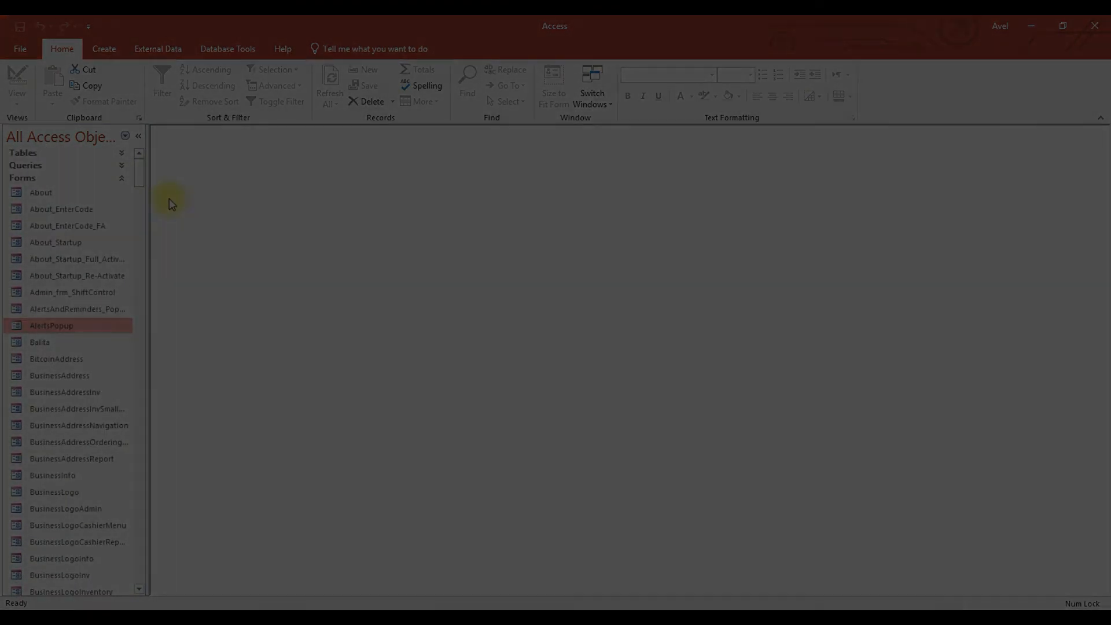